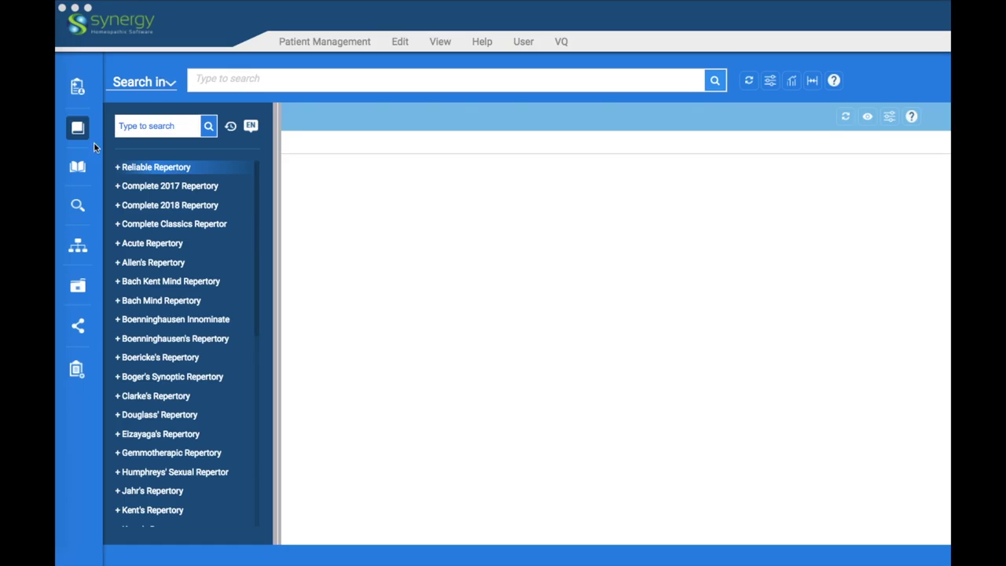
# - Look at the reference library and the graph module
pyautogui.click(78, 168)
pyautogui.click(78, 168)
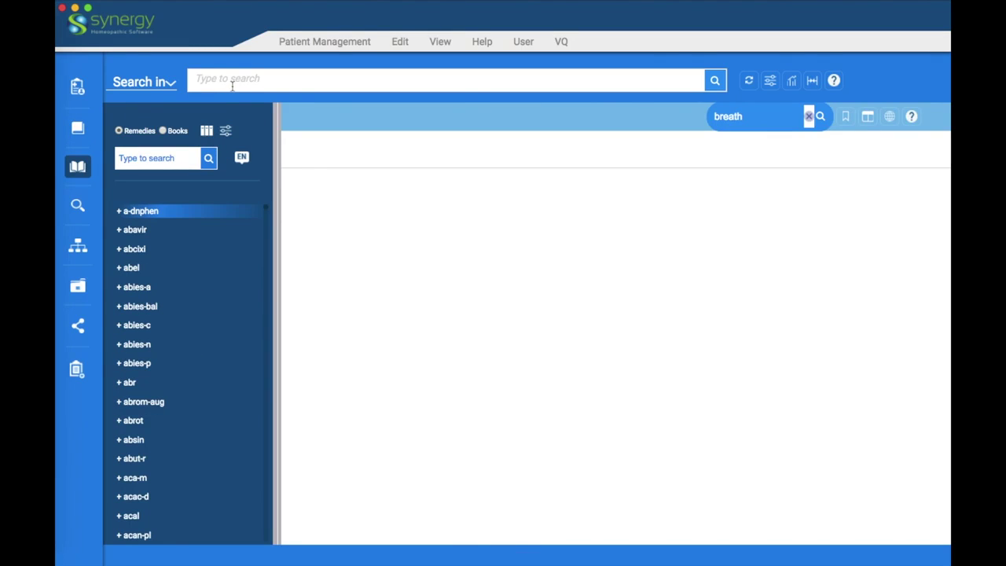
pyautogui.click(78, 246)
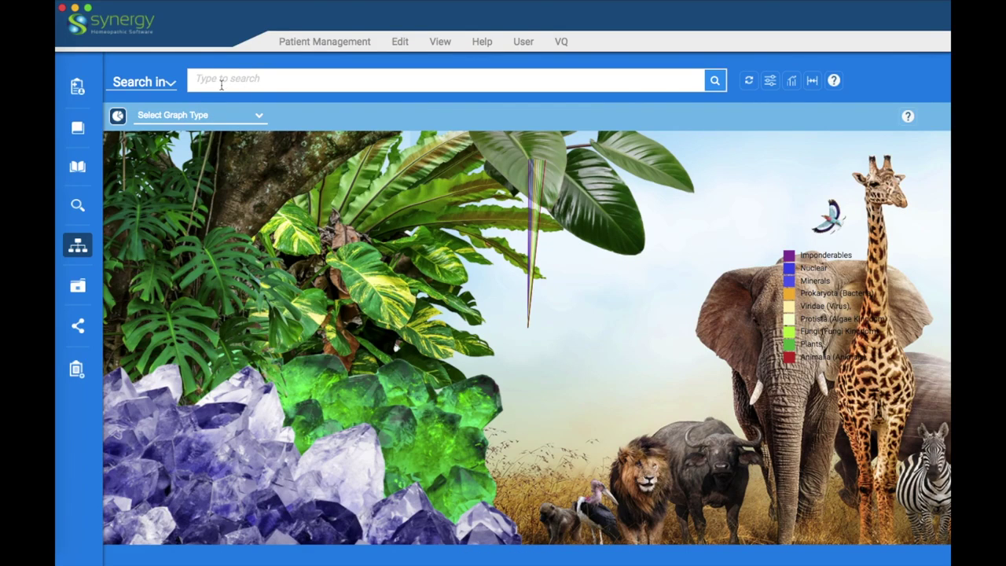
# - Keep both Repertory and Materia medica as the search scope and enter the query "fear 4 dark"
pyautogui.click(170, 83)
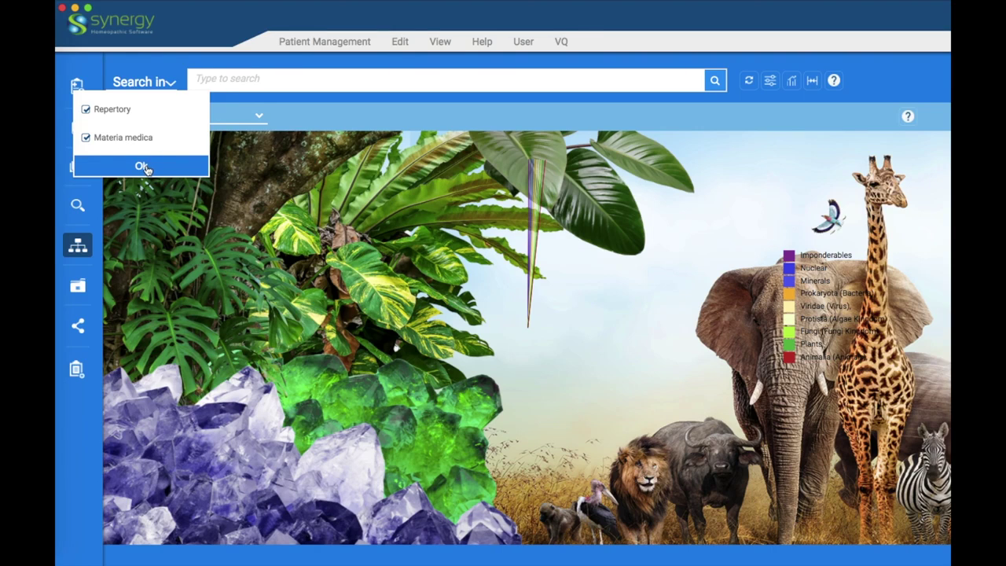
pyautogui.click(140, 163)
pyautogui.click(233, 81)
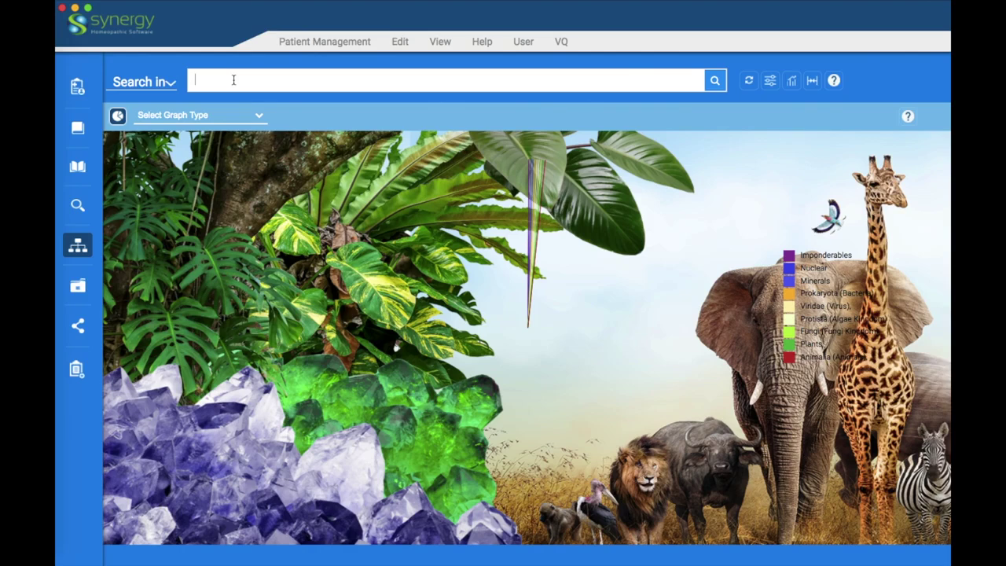
pyautogui.write('fear 4')
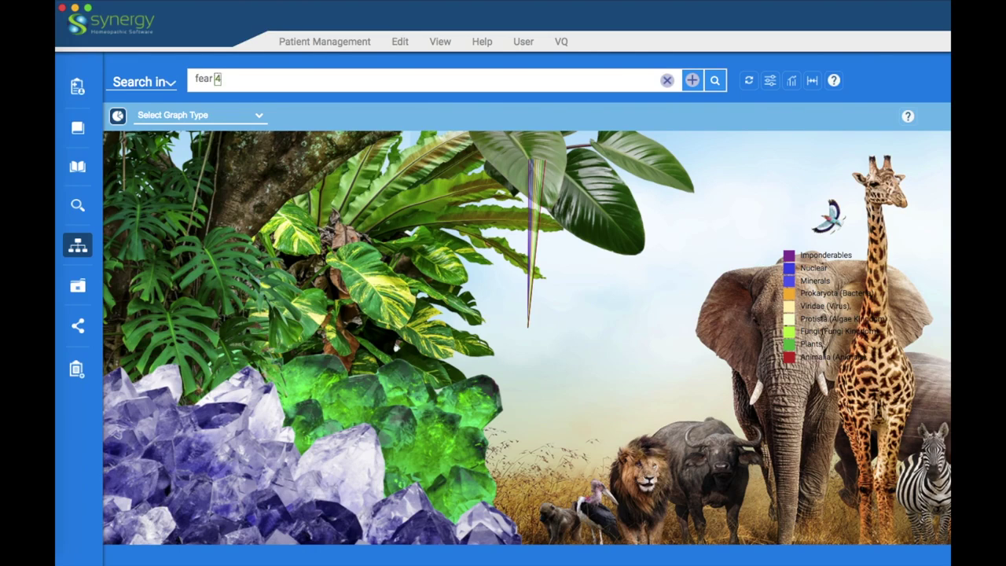
pyautogui.write(' dark')
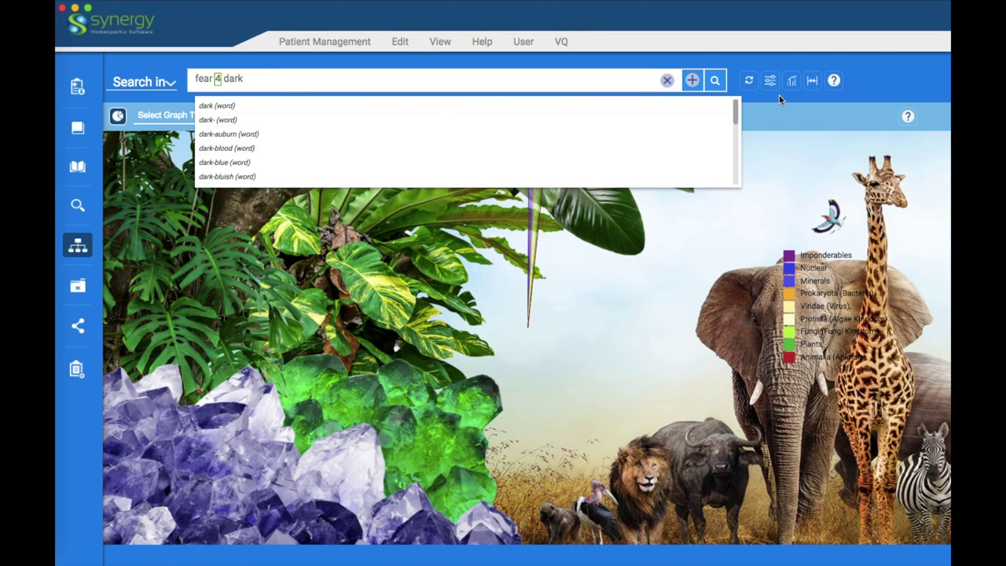
# - Browse the synonyms for "dark", ticking "gloomy", and view its related words
pyautogui.click(811, 83)
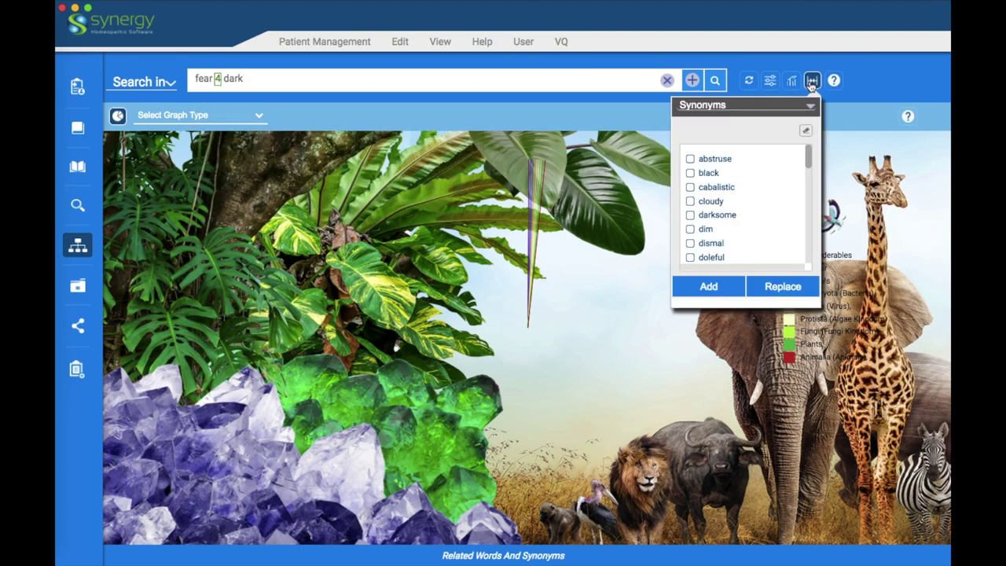
pyautogui.scroll(-3, 737, 229)
pyautogui.scroll(-5, 737, 232)
pyautogui.click(691, 200)
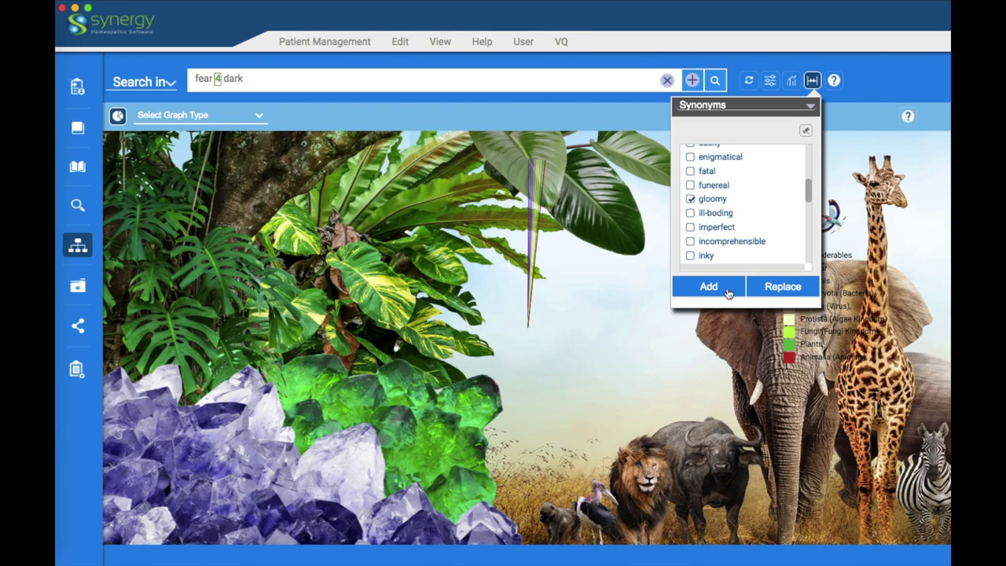
pyautogui.click(810, 105)
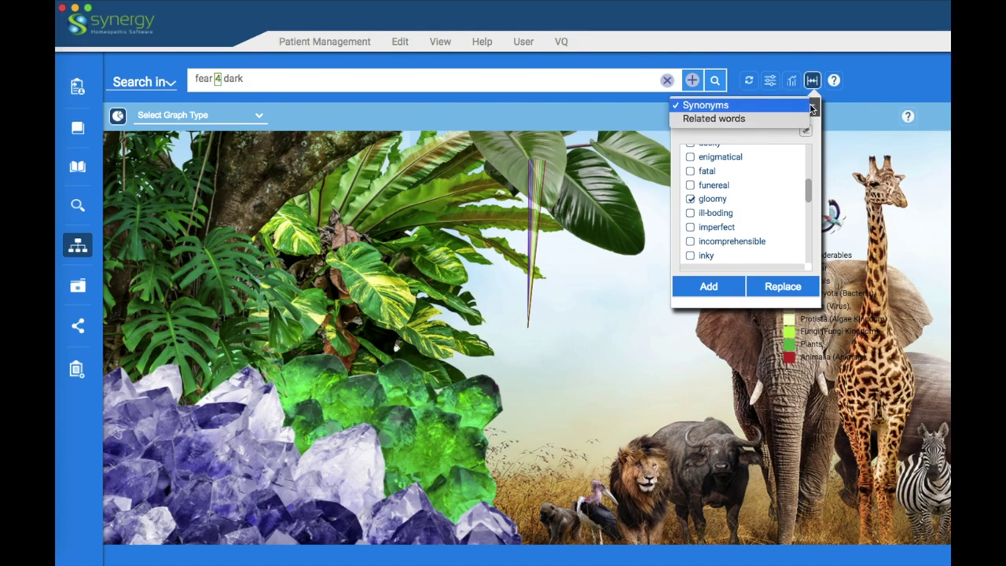
pyautogui.click(755, 120)
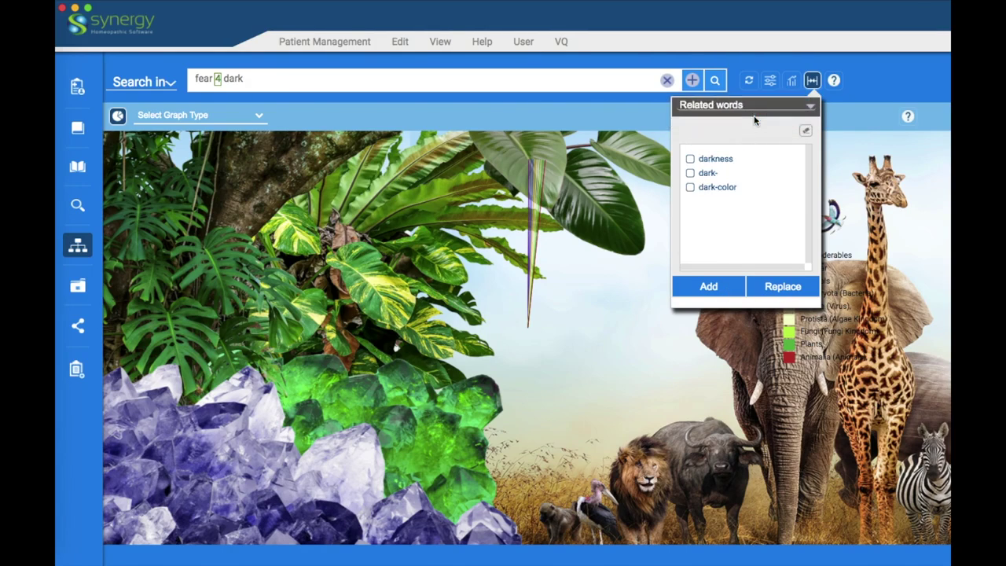
# - Run the "fear 4 dark" search and show the matching rubrics from the Complete 2018 Repertory
pyautogui.click(492, 81)
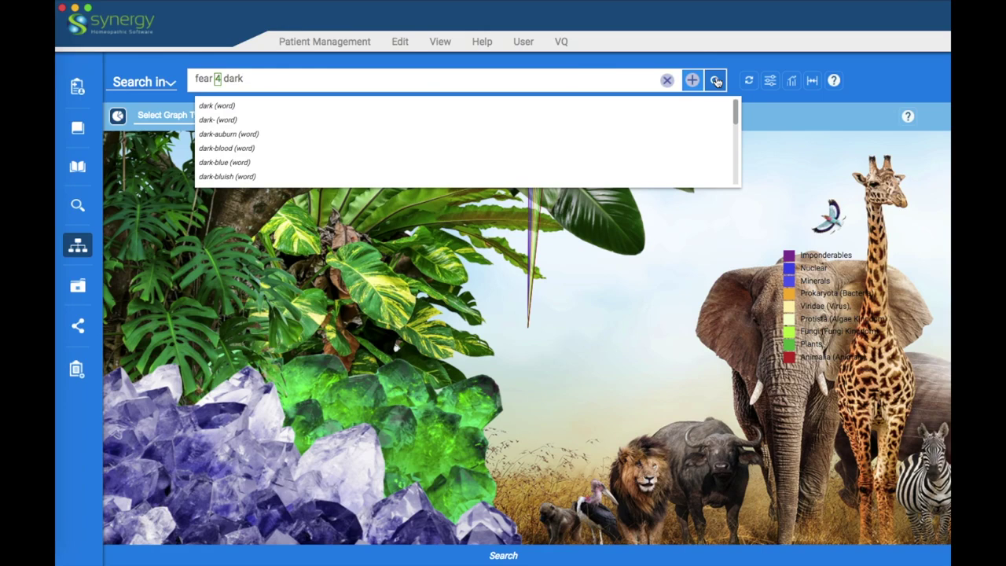
pyautogui.click(717, 82)
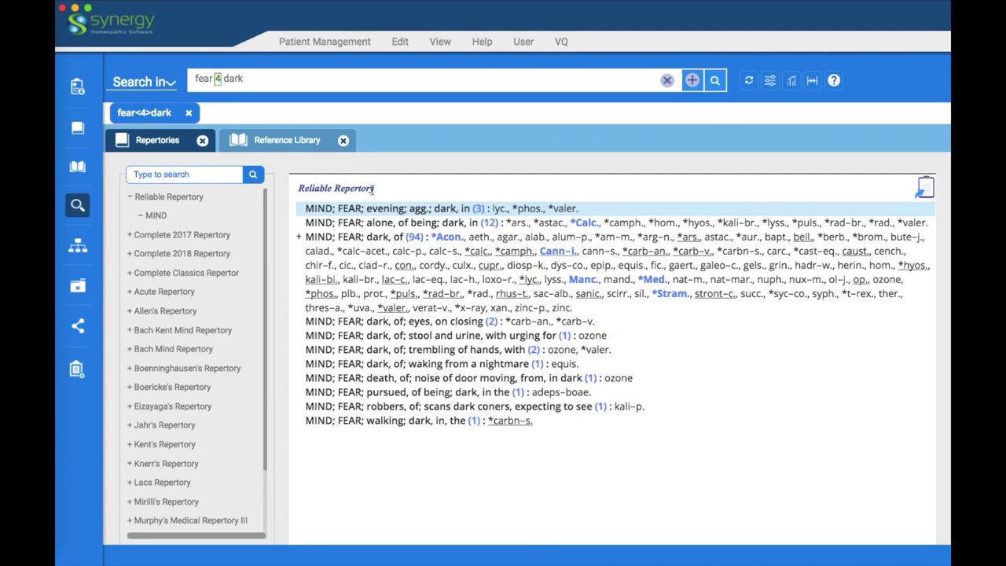
pyautogui.click(203, 257)
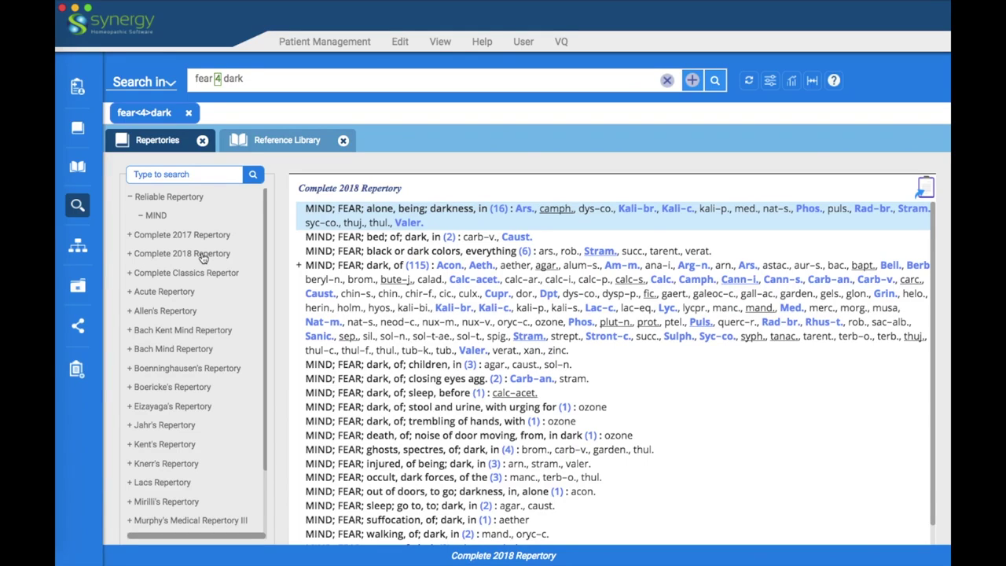
# - Add the fear rubrics for alone in darkness, dark, dark before sleep and ghosts in dark to Clipboard 1 and review its waffle graph
pyautogui.click(356, 301)
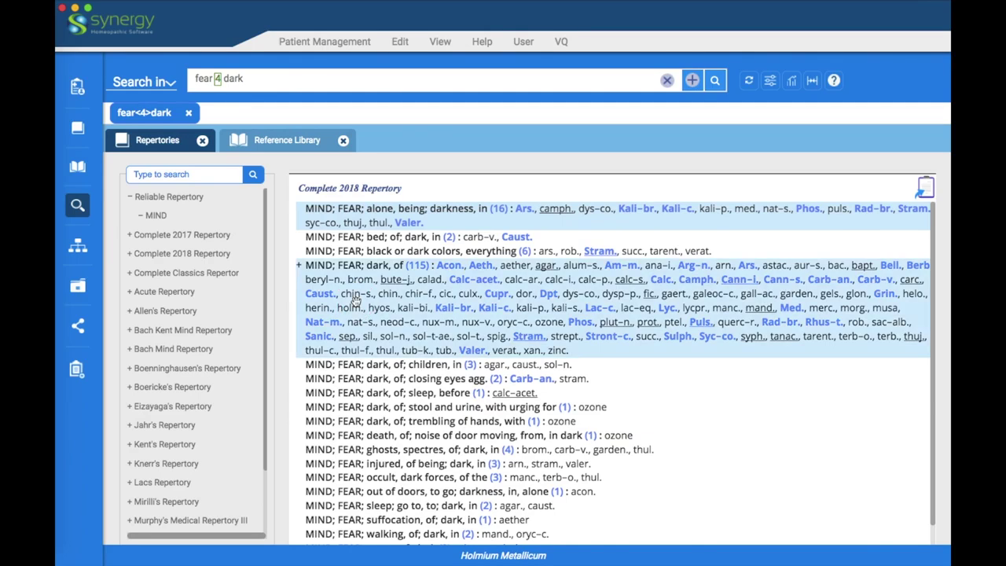
pyautogui.click(366, 392)
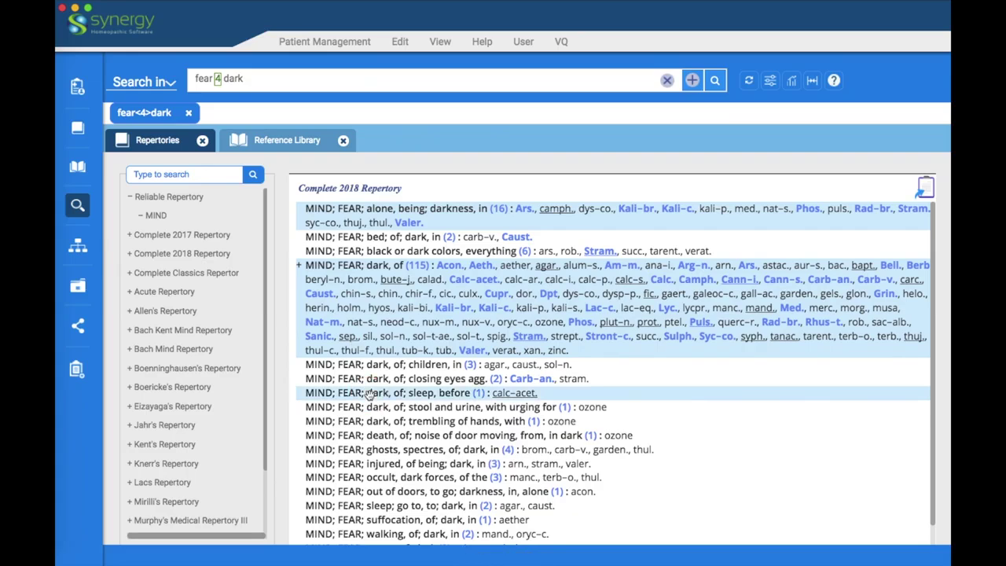
pyautogui.click(382, 452)
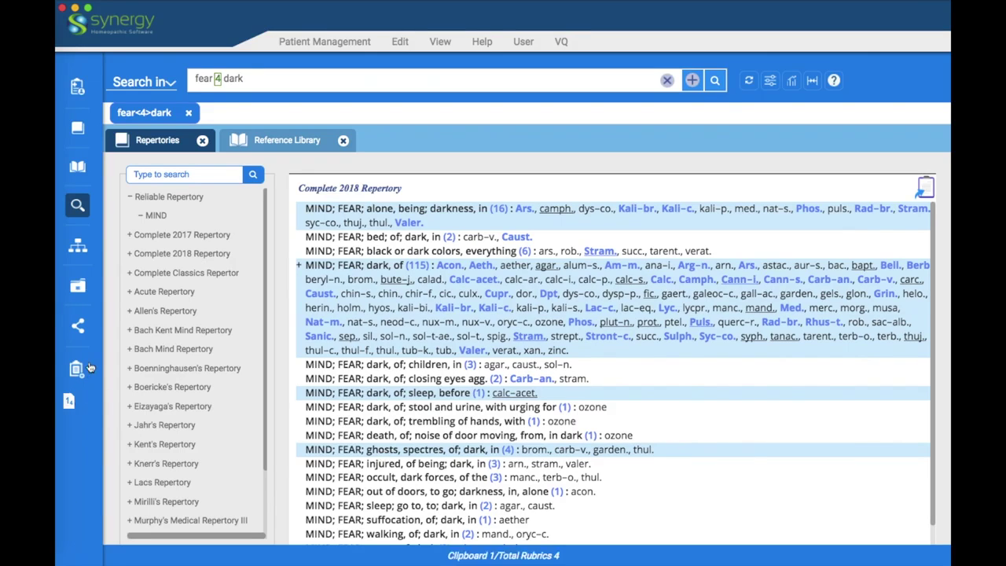
pyautogui.doubleClick(68, 404)
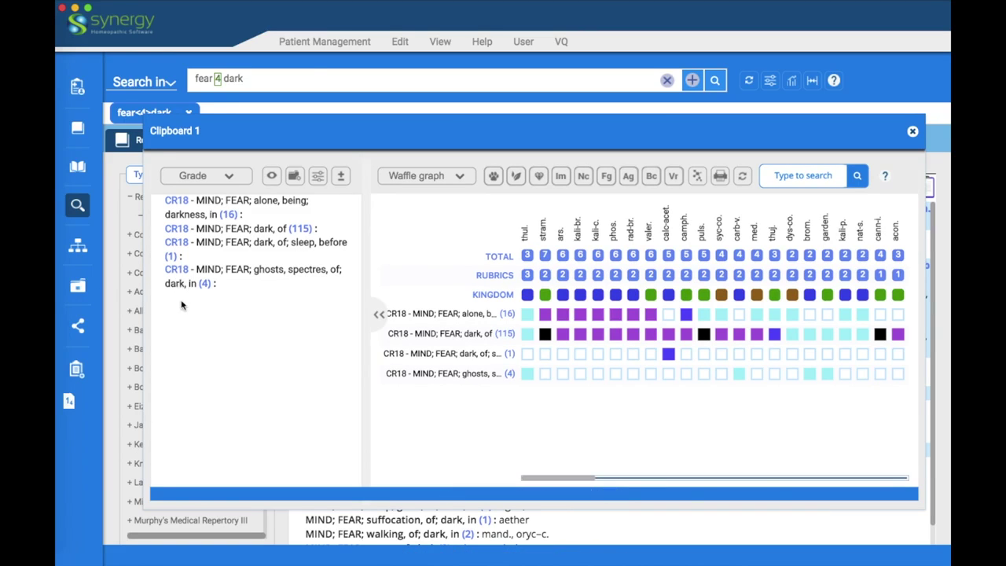
pyautogui.click(913, 133)
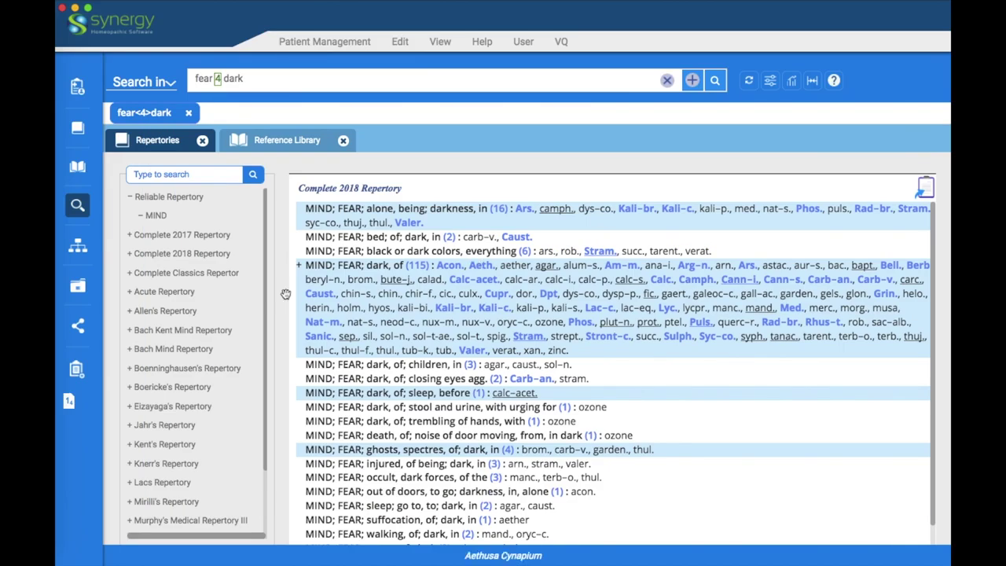
# - Add all search results from Allen's Repertory to Clipboard 1 and review the clipboard
pyautogui.click(183, 313)
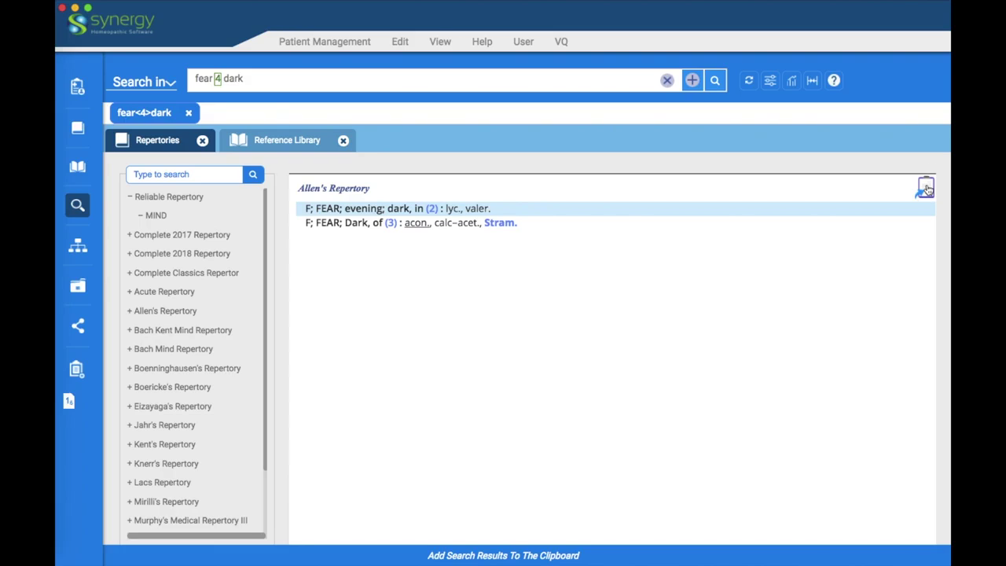
pyautogui.click(69, 402)
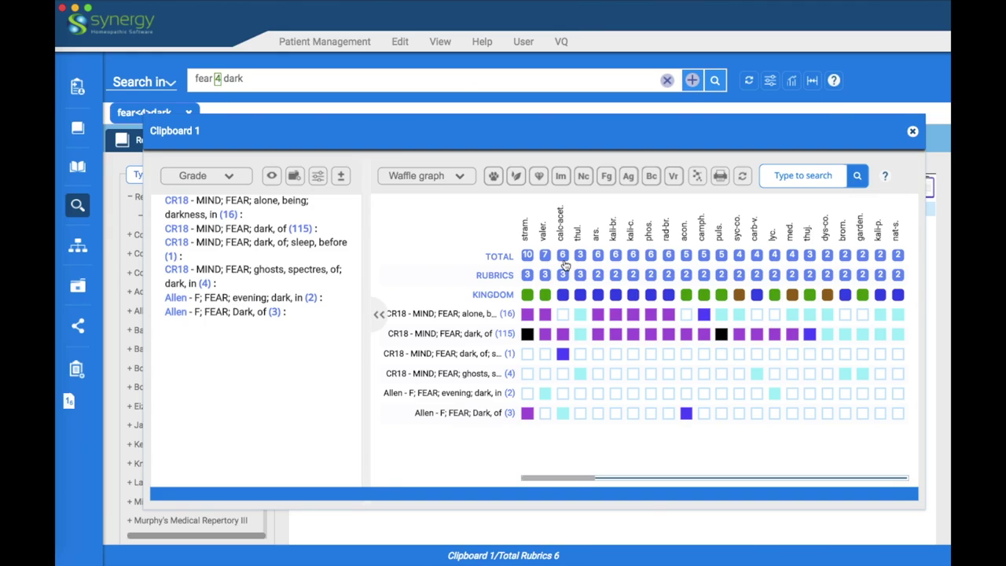
pyautogui.click(913, 133)
# - Add the Acute Repertory rubric "MIND; FEAR; dark" to Clipboard 1 and review the clipboard
pyautogui.click(174, 294)
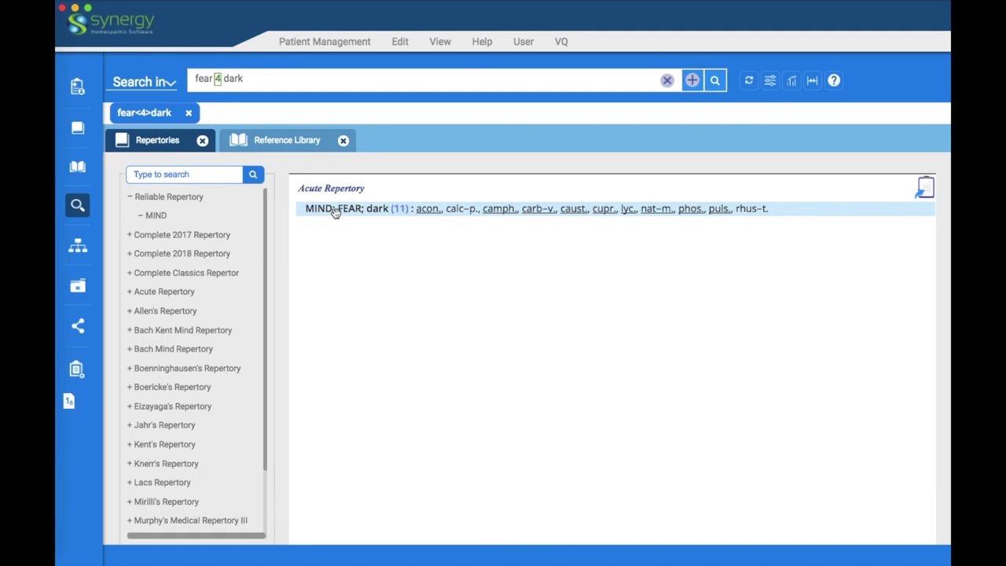
pyautogui.moveTo(334, 211); pyautogui.dragTo(69, 401)
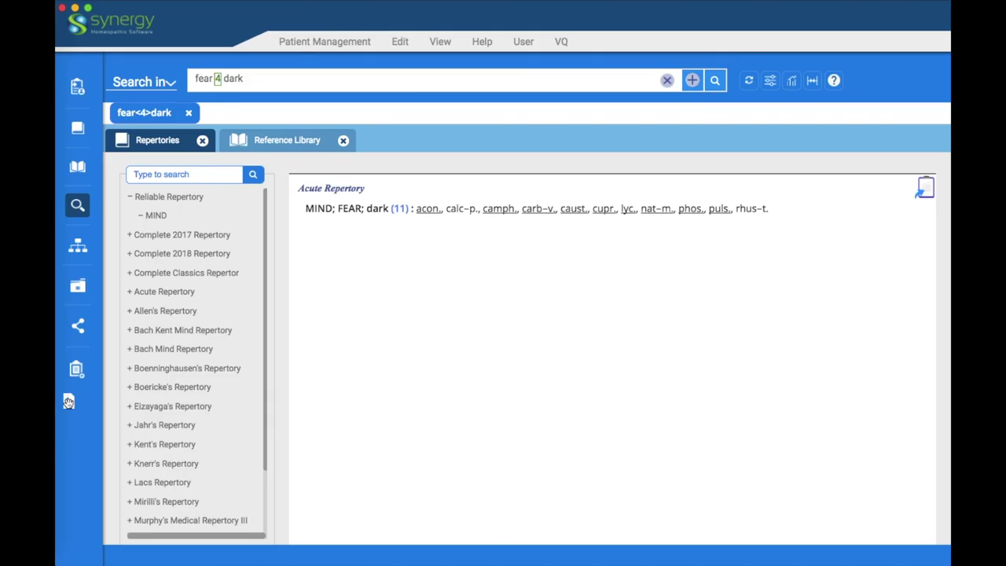
pyautogui.click(69, 404)
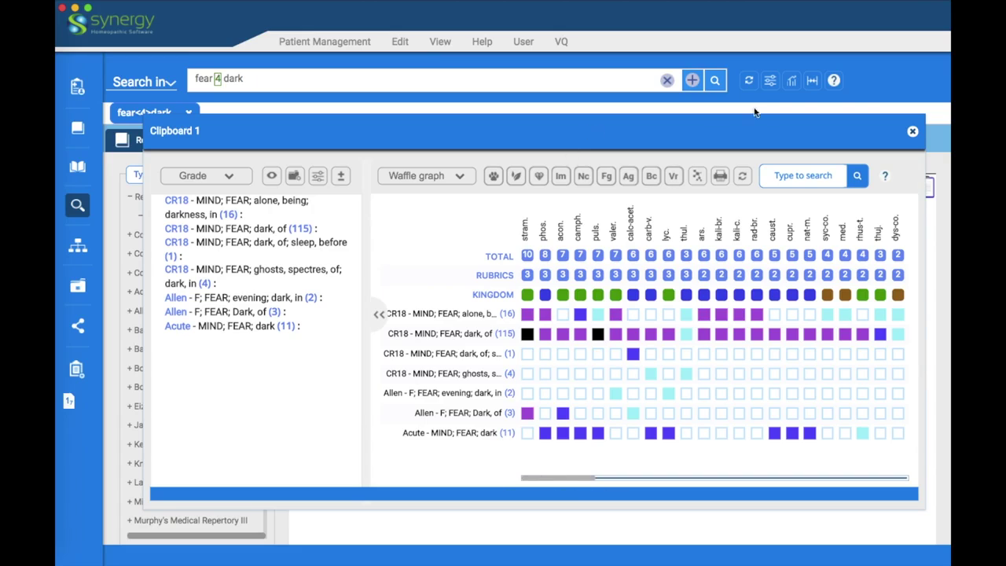
pyautogui.click(913, 133)
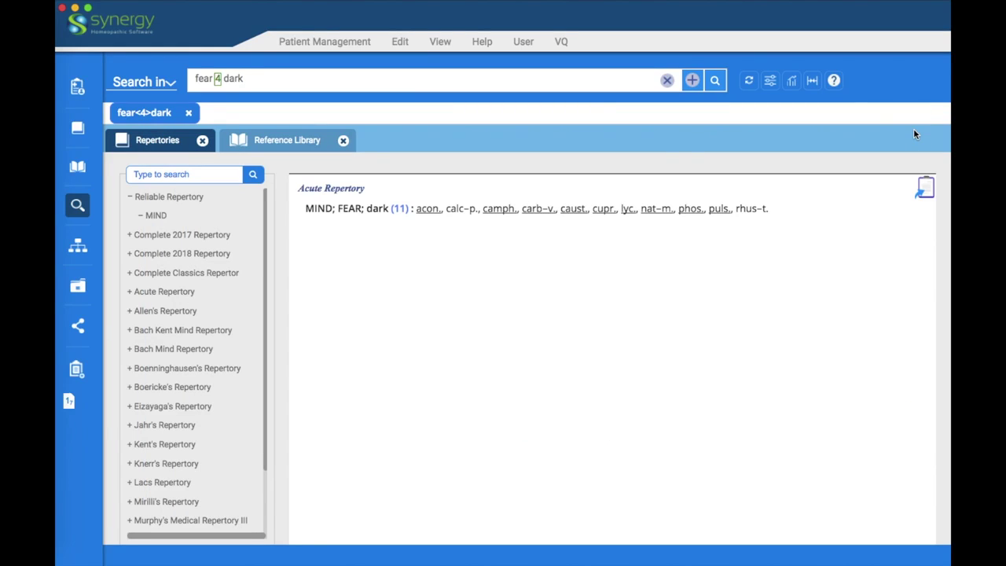
# - Show the Reliable Repertory results, view the chapters under Complete 2018 Repertory, and collapse both repertories in the results list
pyautogui.click(174, 198)
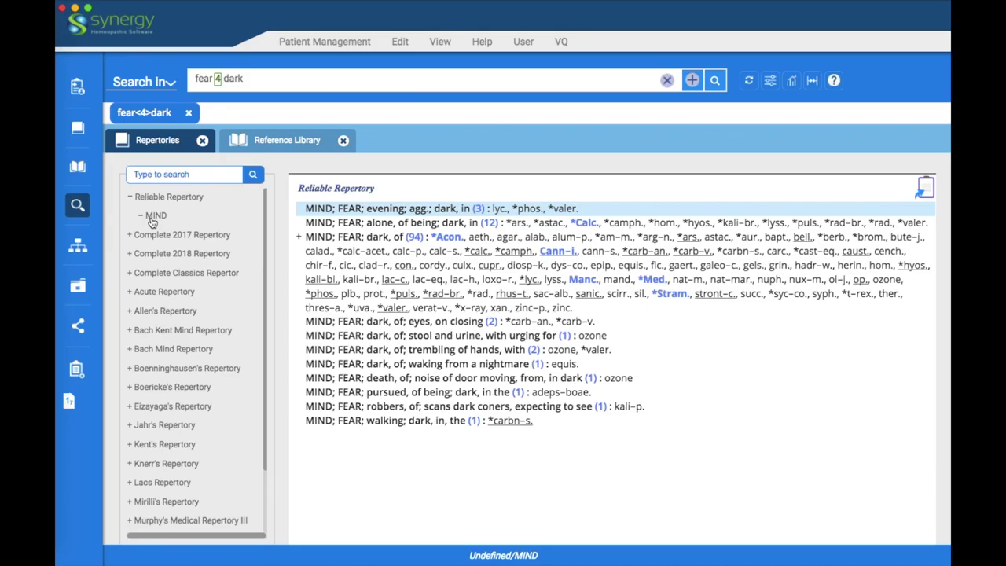
pyautogui.click(132, 255)
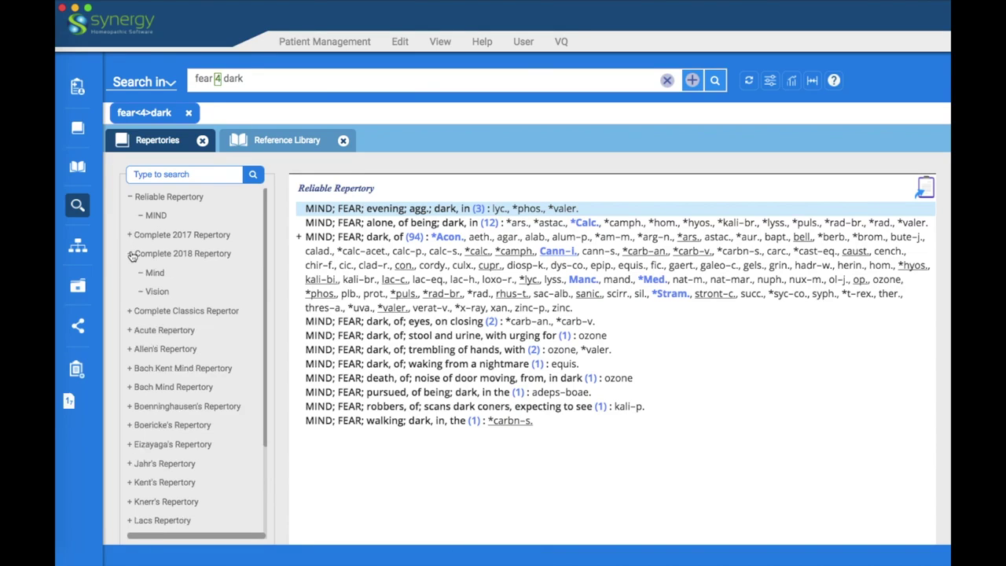
pyautogui.click(158, 292)
pyautogui.click(131, 260)
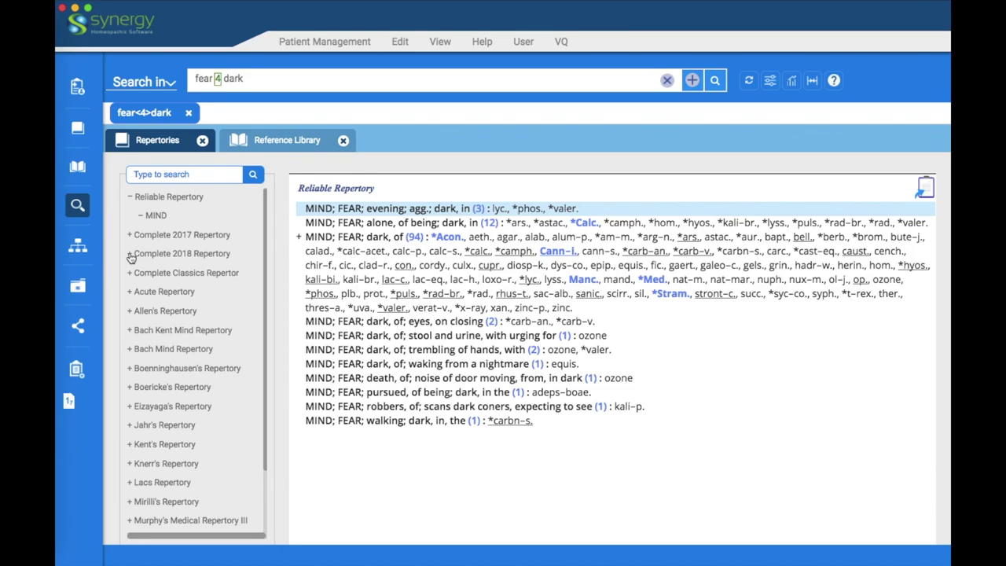
pyautogui.click(131, 199)
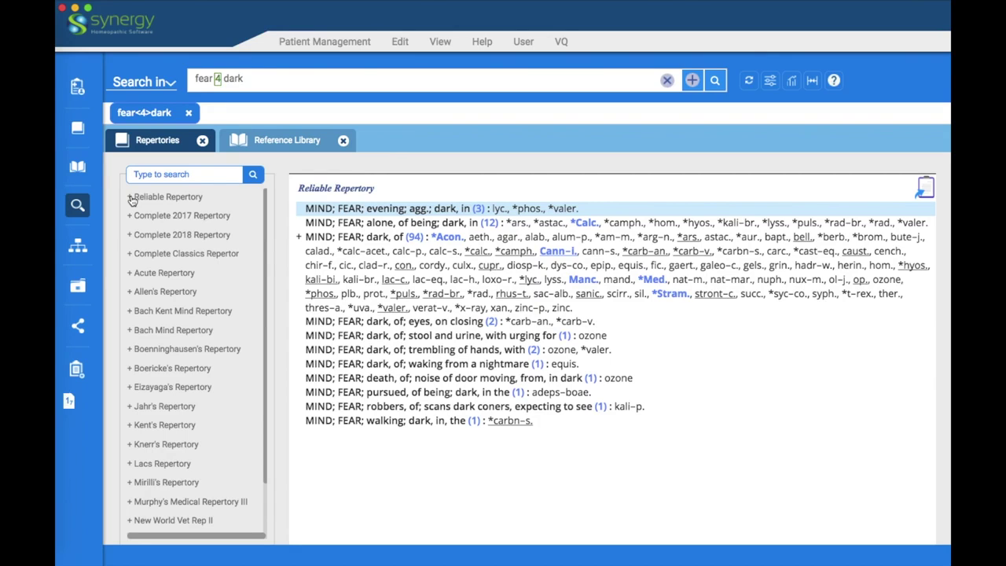
pyautogui.click(131, 198)
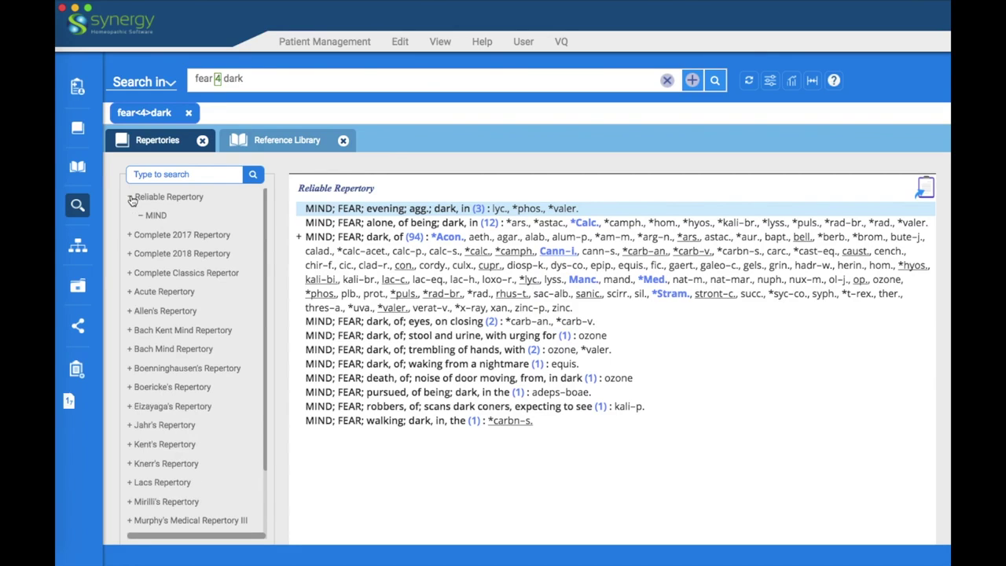
pyautogui.click(131, 198)
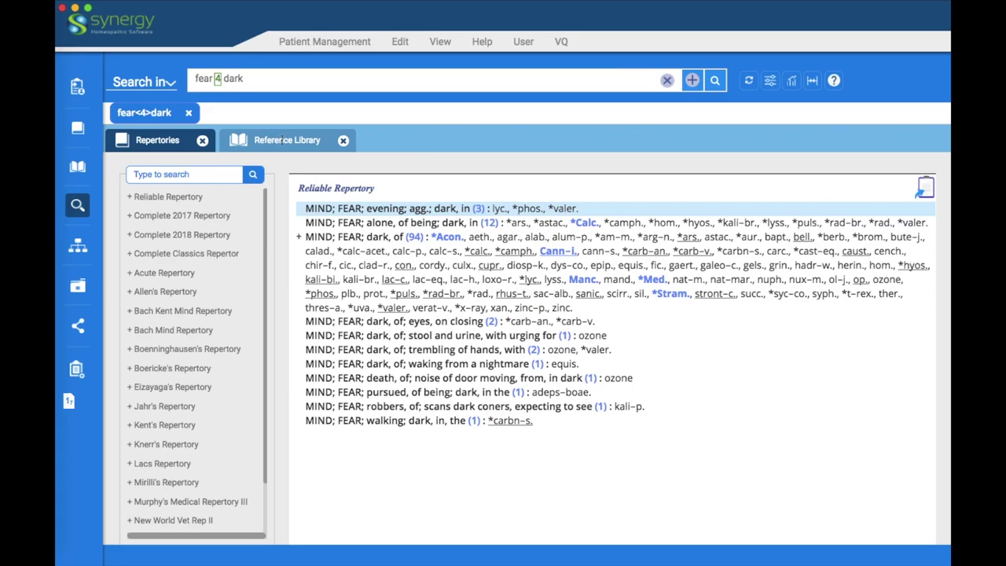
# - Filter the Reference Library search results by the remedy nux-v
pyautogui.click(269, 140)
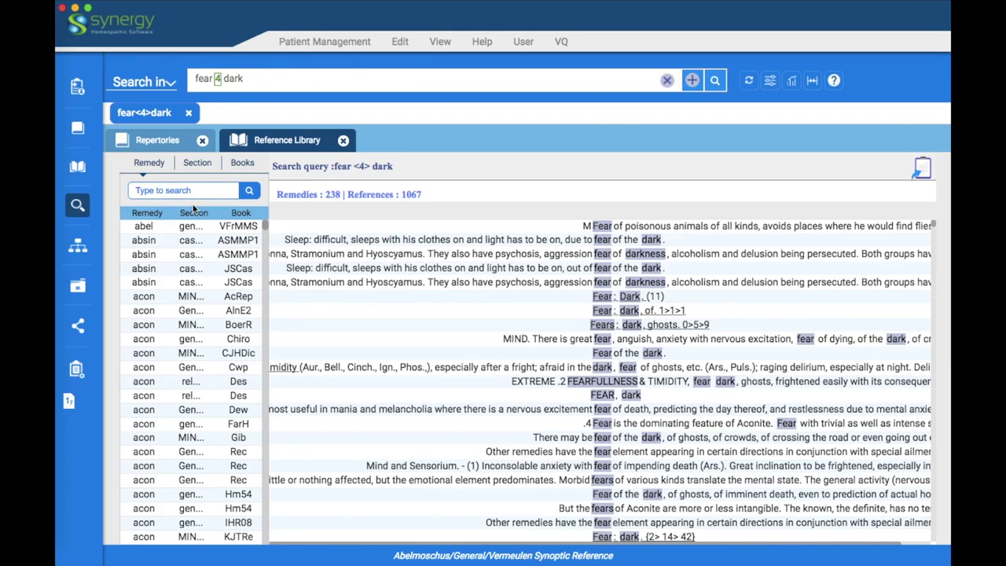
pyautogui.click(177, 192)
pyautogui.write('nux-v')
pyautogui.press('Return')
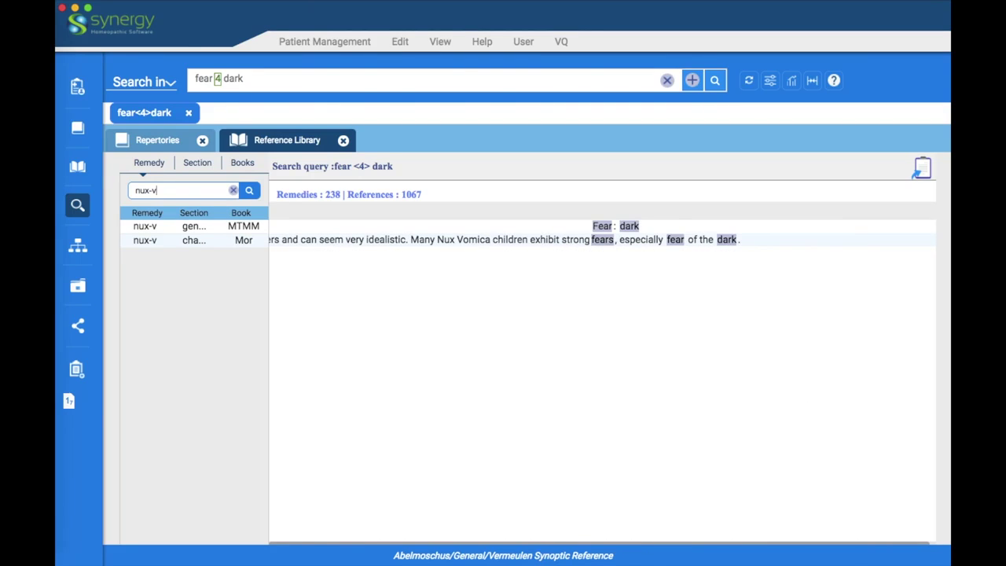
# - Clear the remedy filter and view the acon reference in Farrington's Homeopathy, returning to the search results
pyautogui.click(233, 191)
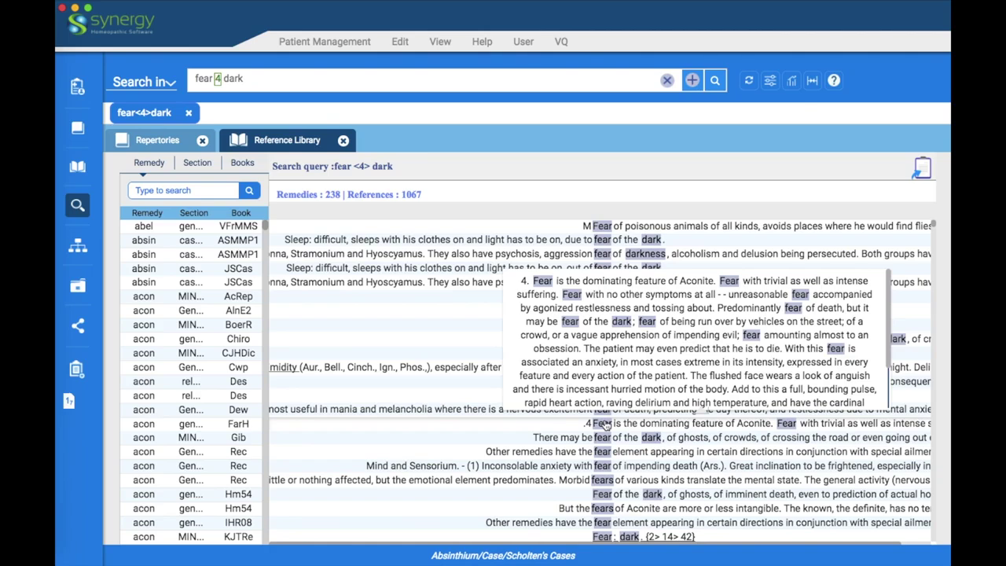
pyautogui.click(606, 424)
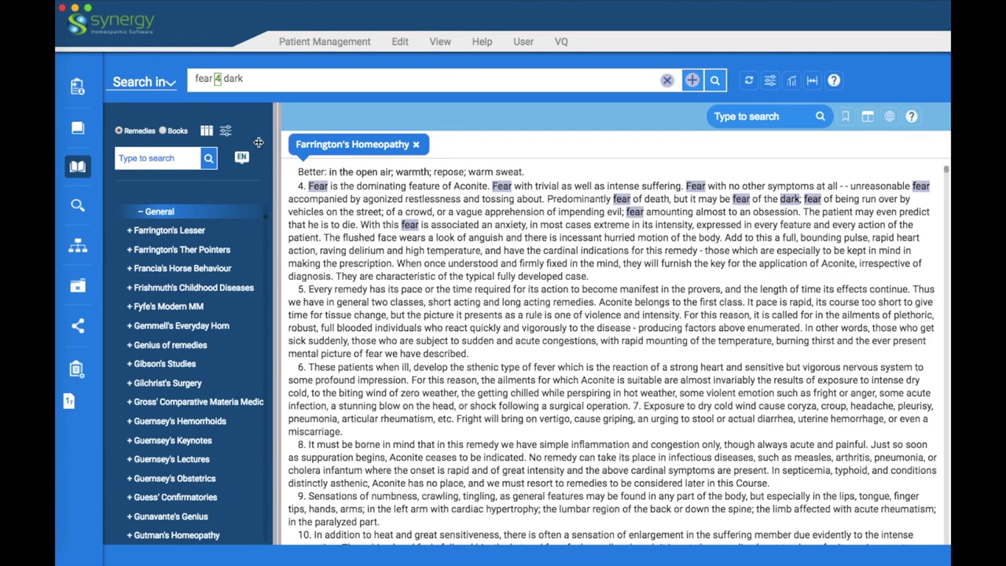
pyautogui.click(77, 206)
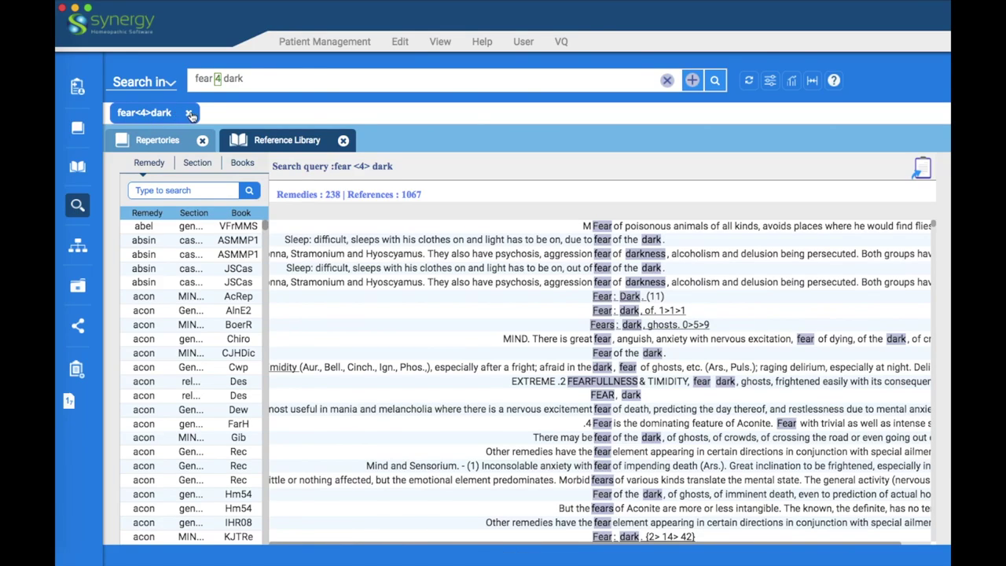
# - Close the previous search results and start a new query for "fear dark" in the same remedy as "migraine" (REM)
pyautogui.click(189, 114)
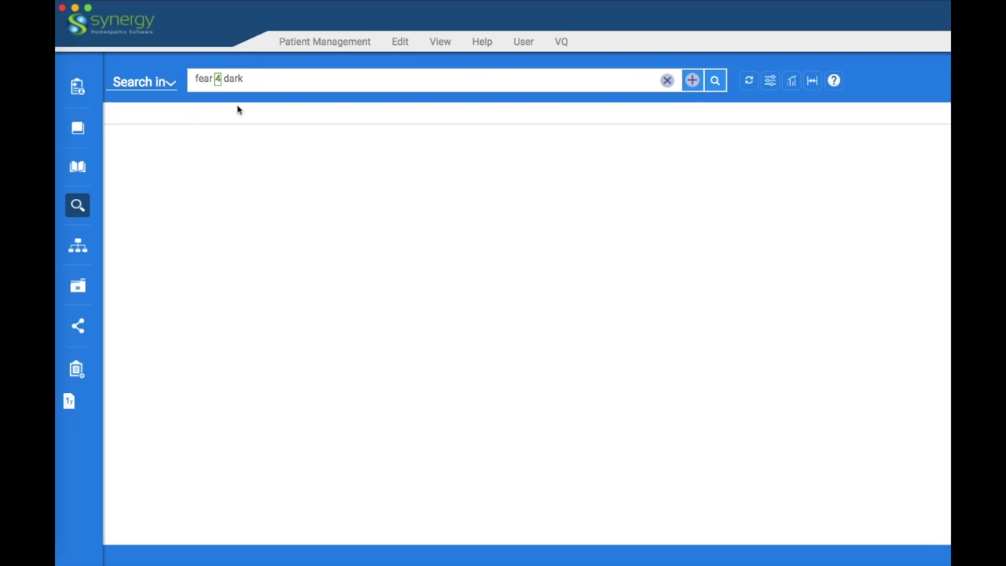
pyautogui.click(667, 80)
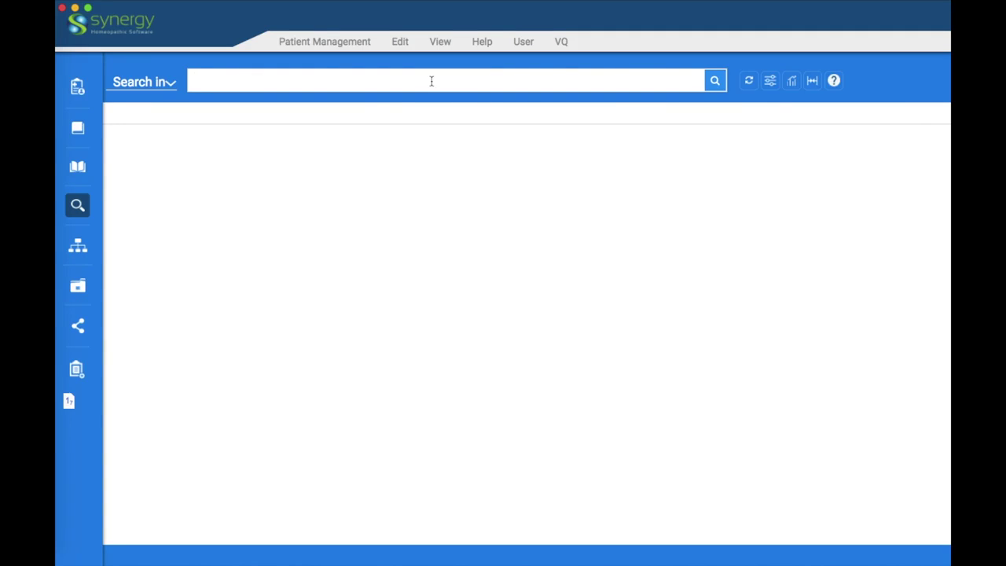
pyautogui.write('fear dark')
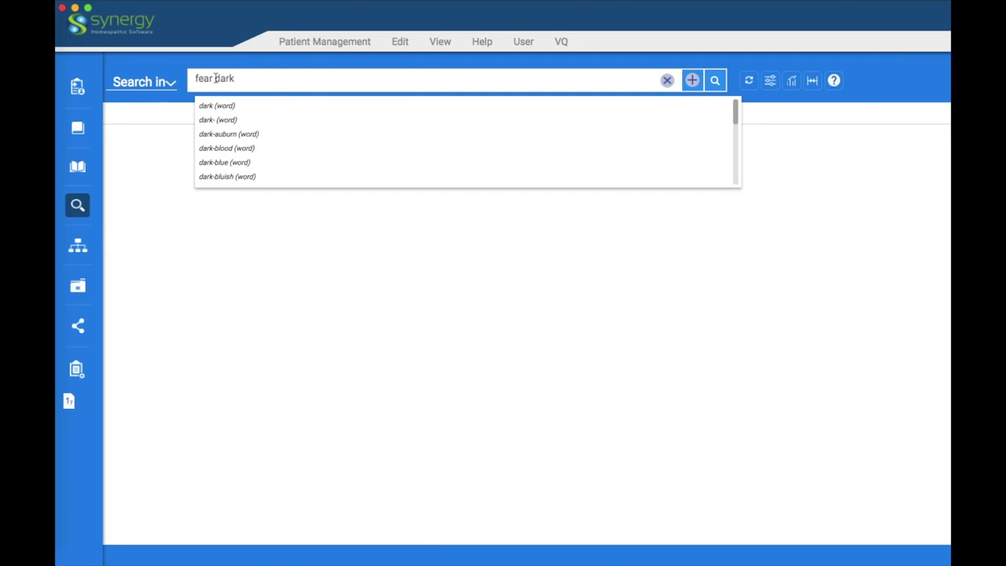
pyautogui.click(790, 80)
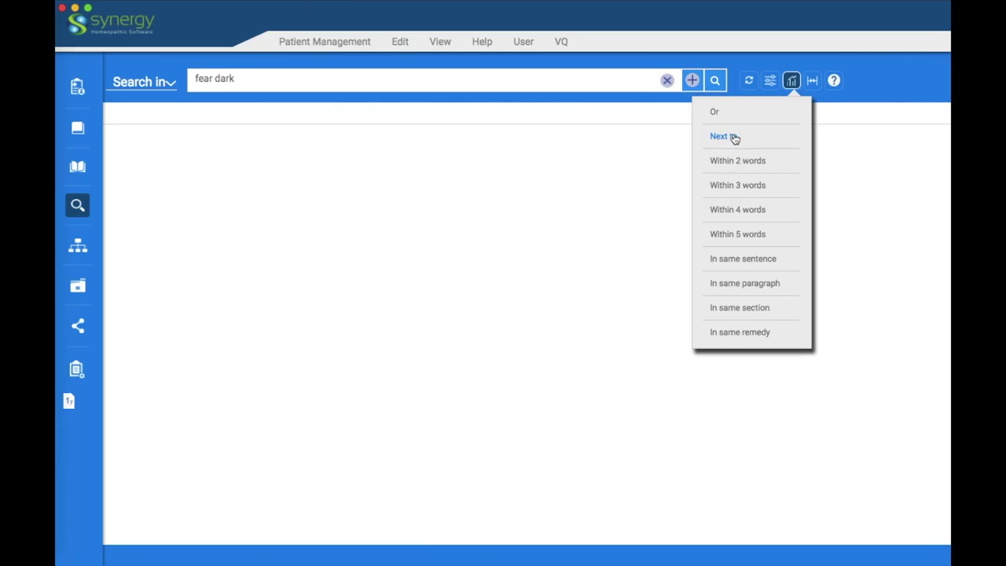
pyautogui.click(386, 81)
pyautogui.write('REM migraine')
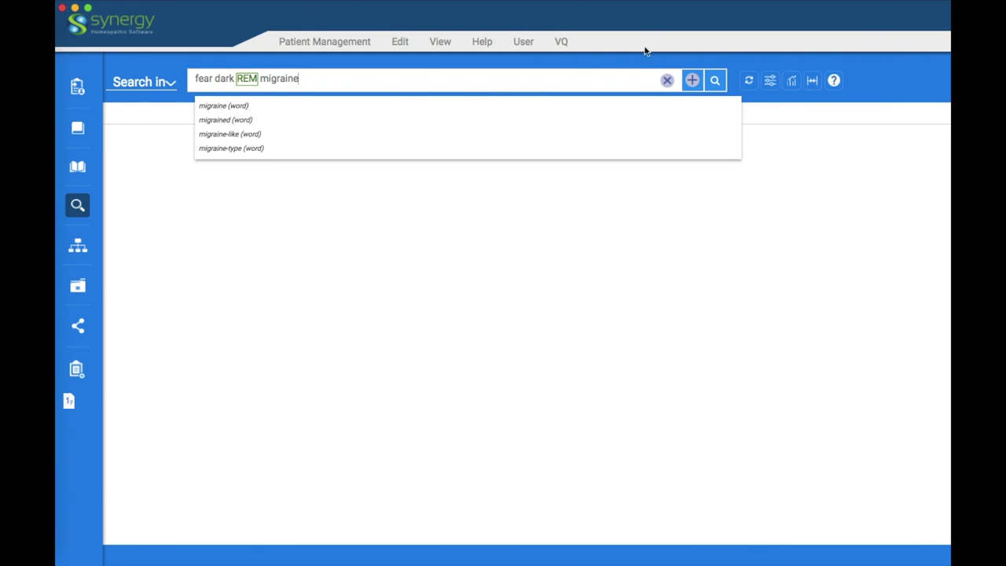
# - Extend the query with the same-remedy operator REM and "pain" within 6 words of "ankle" within 6 words of "right"
pyautogui.click(791, 82)
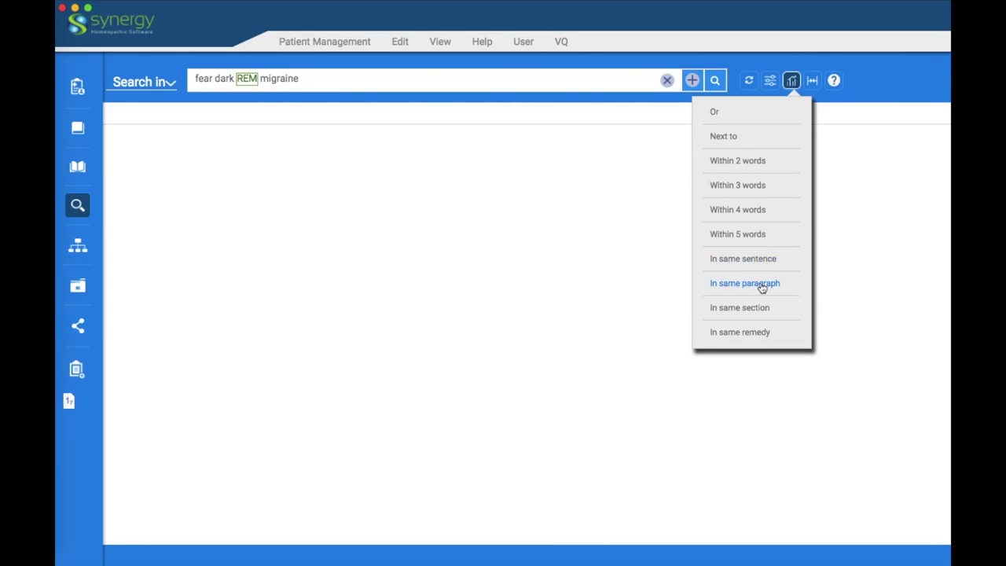
pyautogui.click(755, 336)
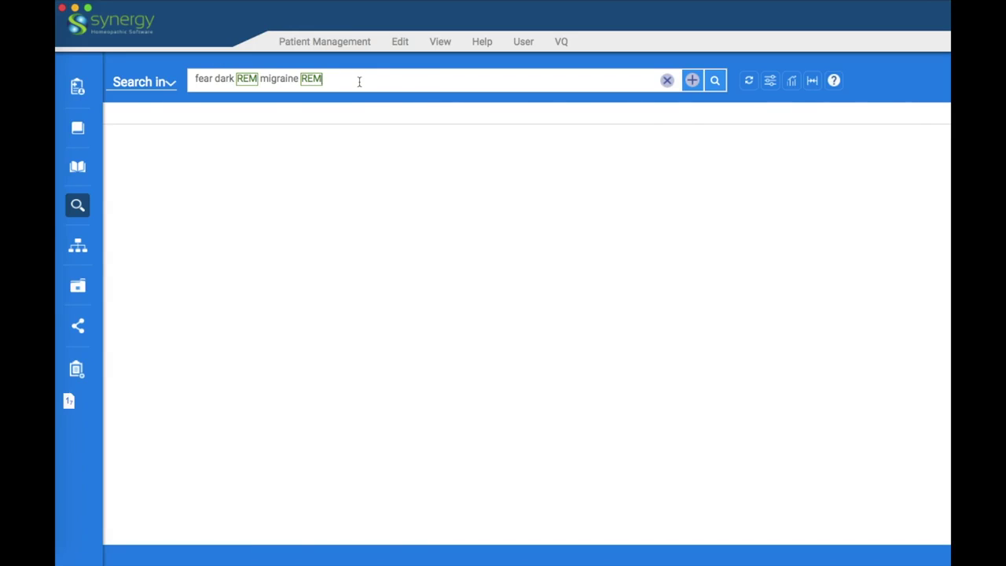
pyautogui.write('pain 6 and')
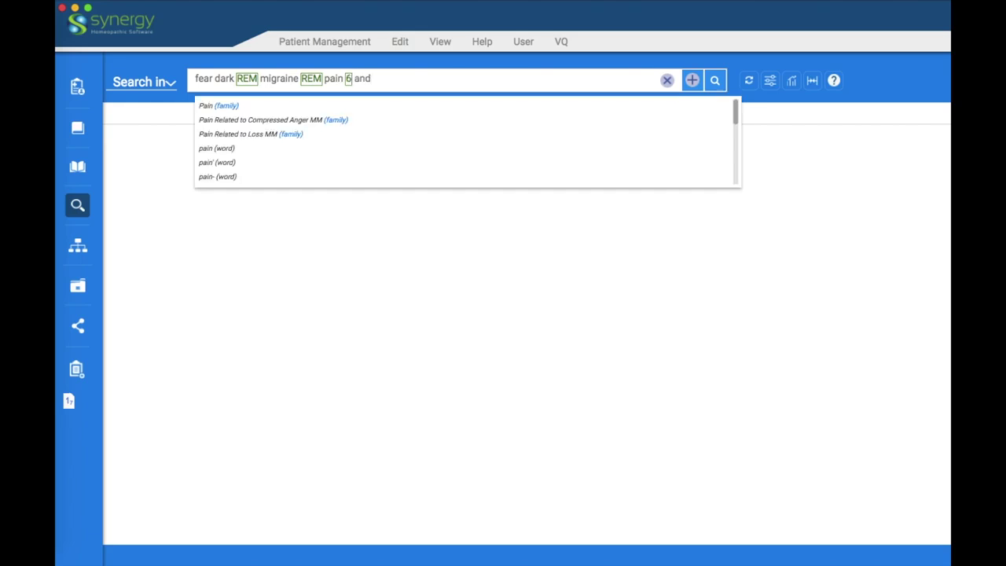
pyautogui.press('BackSpace')
pyautogui.write('kle 6 right')
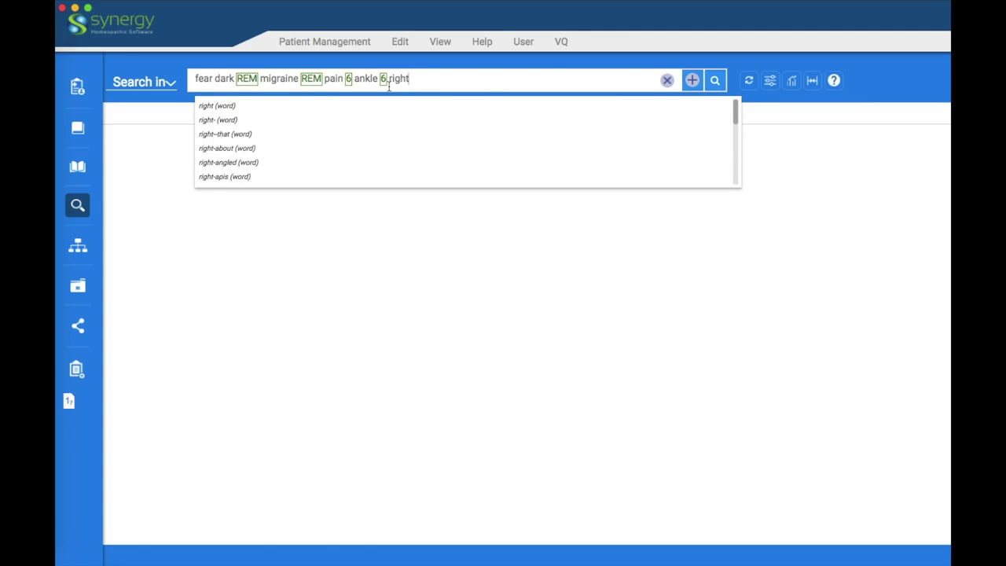
# - Add a same-remedy condition for "crave" or "desire" within 6 words of "sweet" to the query and run the search
pyautogui.click(792, 82)
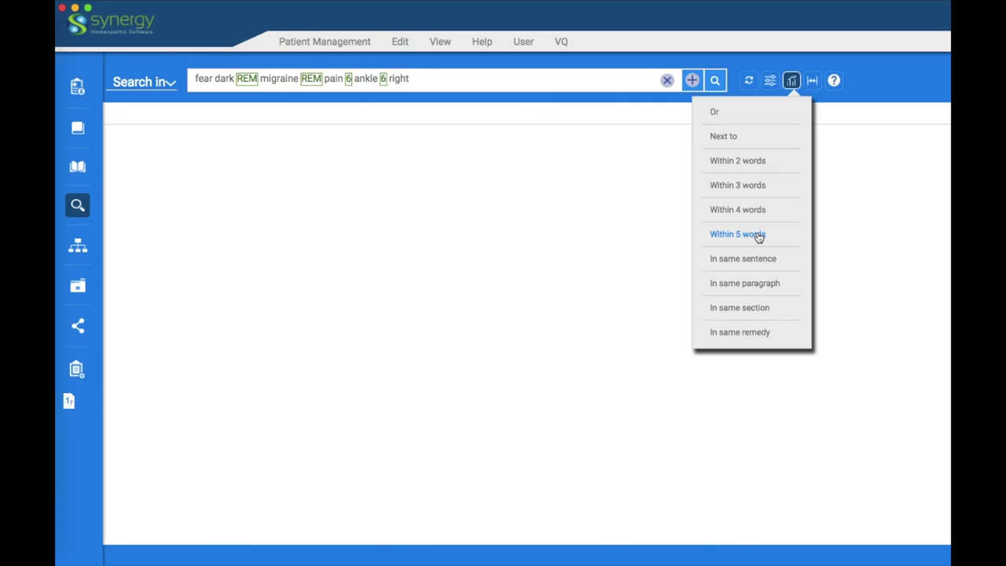
pyautogui.click(420, 79)
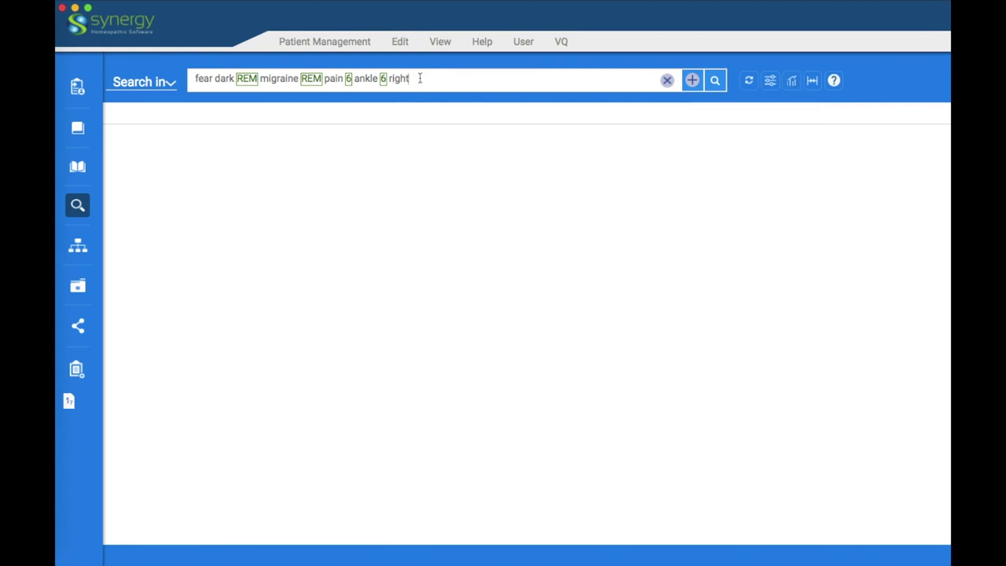
pyautogui.write('SEN')
pyautogui.press('Tab')
pyautogui.press('Tab')
pyautogui.press('Tab')
pyautogui.write('crae')
pyautogui.press('BackSpace')
pyautogui.write('ve /')
pyautogui.press('BackSpace')
pyautogui.press('BackSpace')
pyautogui.click(791, 82)
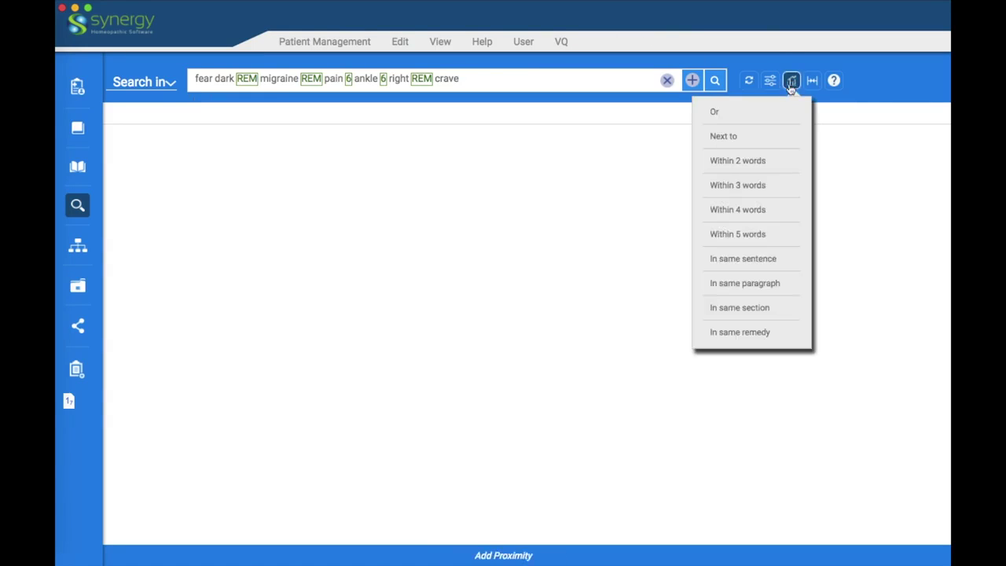
pyautogui.click(717, 115)
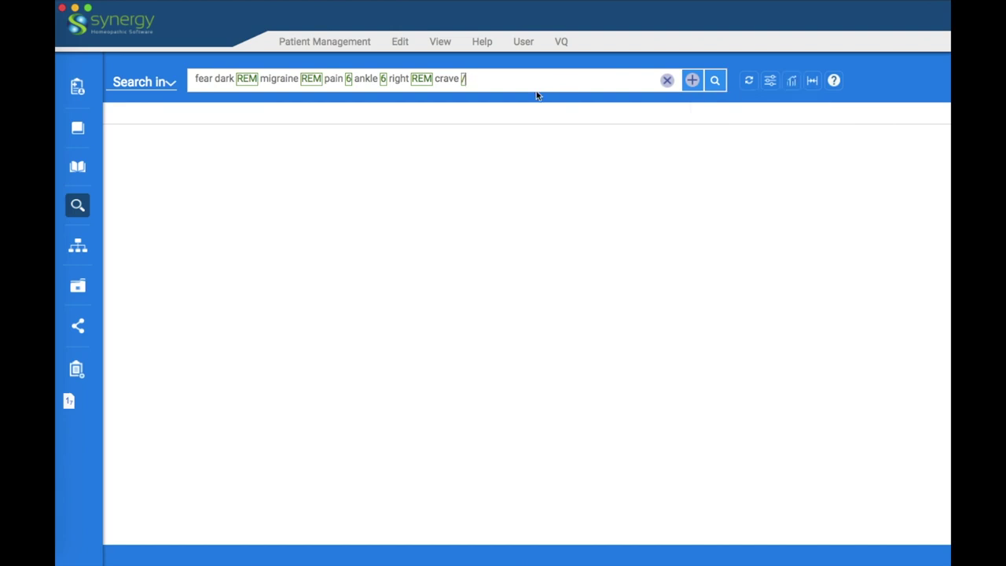
pyautogui.write('desire 6 sweet')
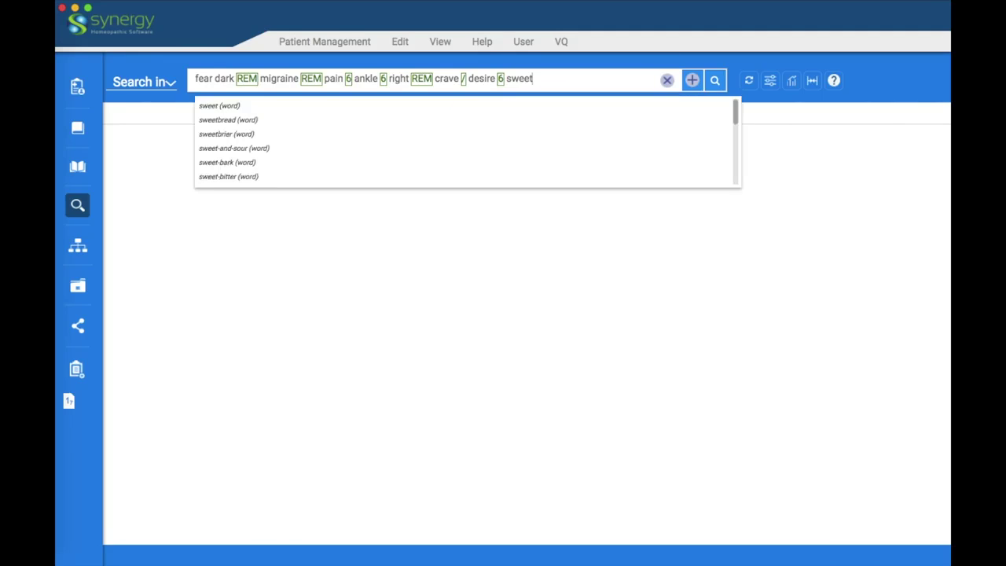
pyautogui.press('Escape')
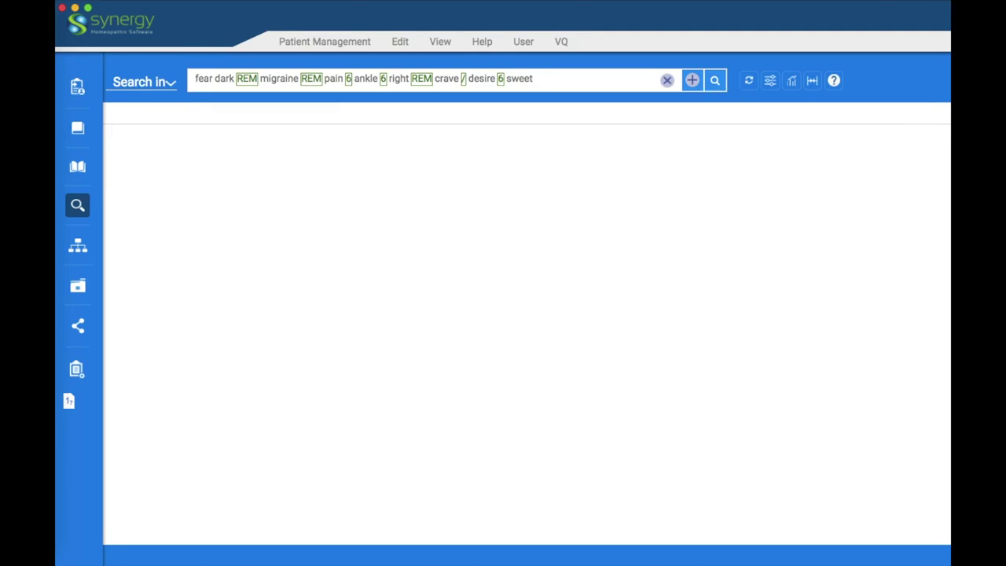
pyautogui.press('Return')
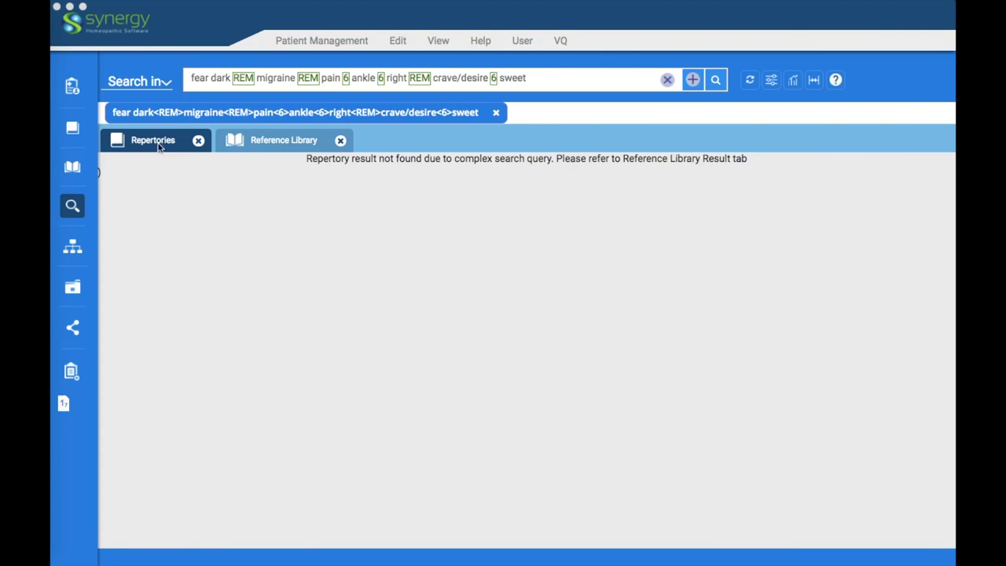
# - Add the Reference Library results of the combined query to Clipboard 1 and review the clipboard
pyautogui.click(280, 143)
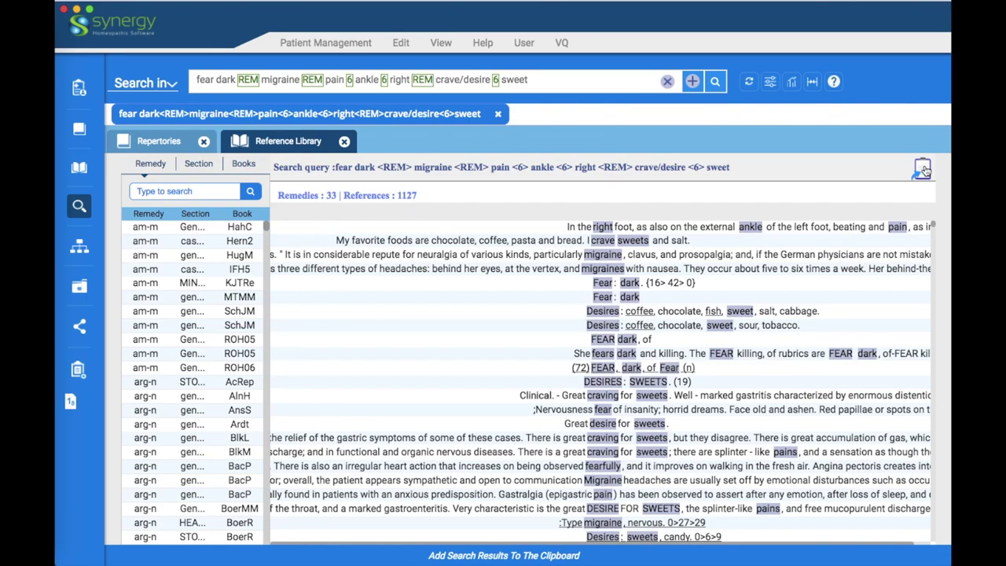
pyautogui.click(70, 402)
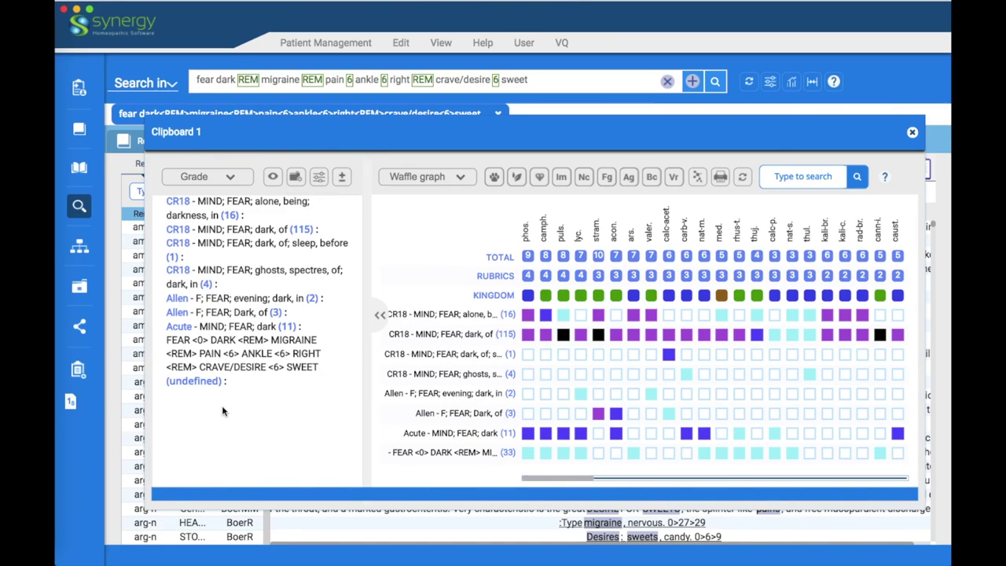
pyautogui.click(913, 134)
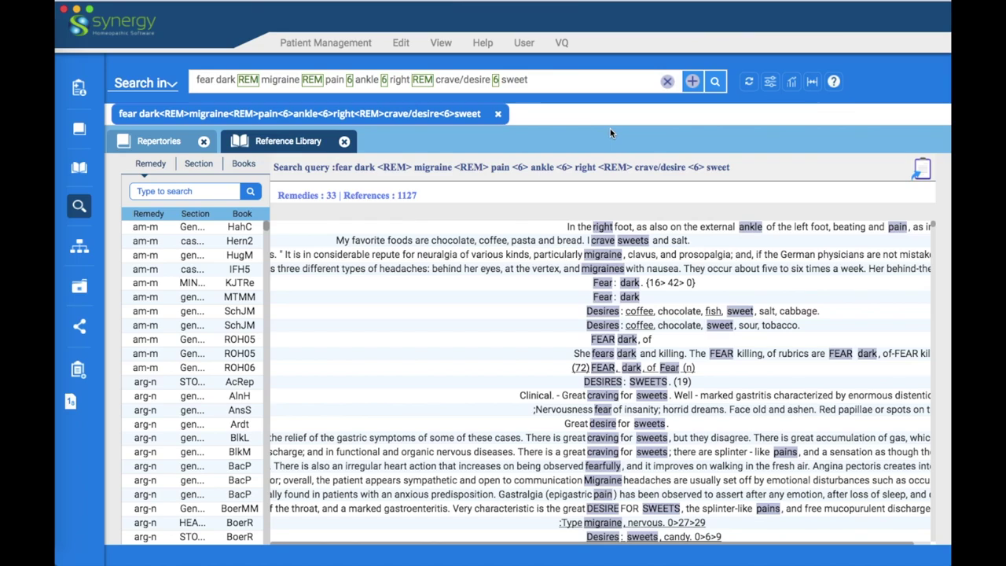
# - Close the combined search, clear its query, and search for "cough" within 4 words of "morning"
pyautogui.click(497, 114)
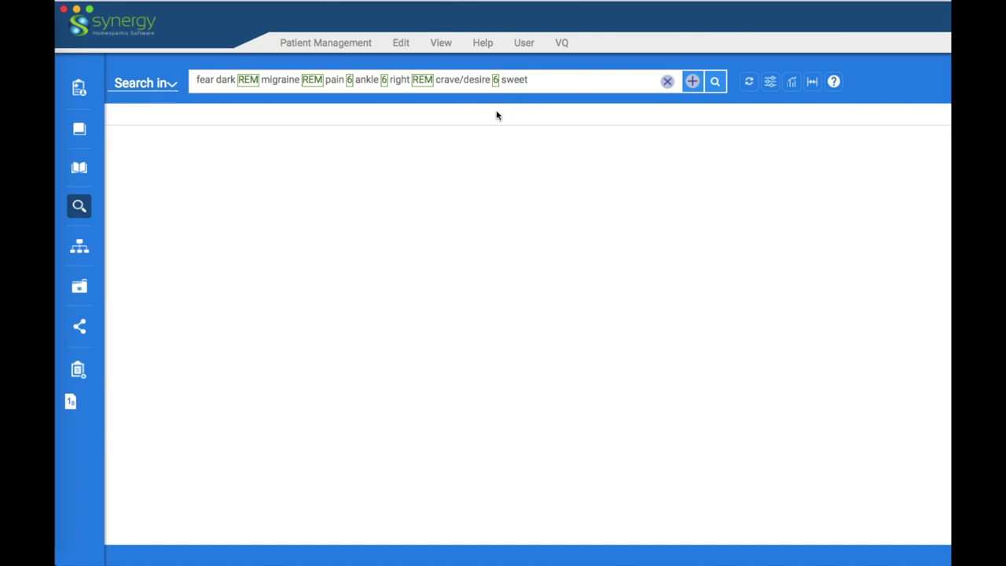
pyautogui.click(668, 81)
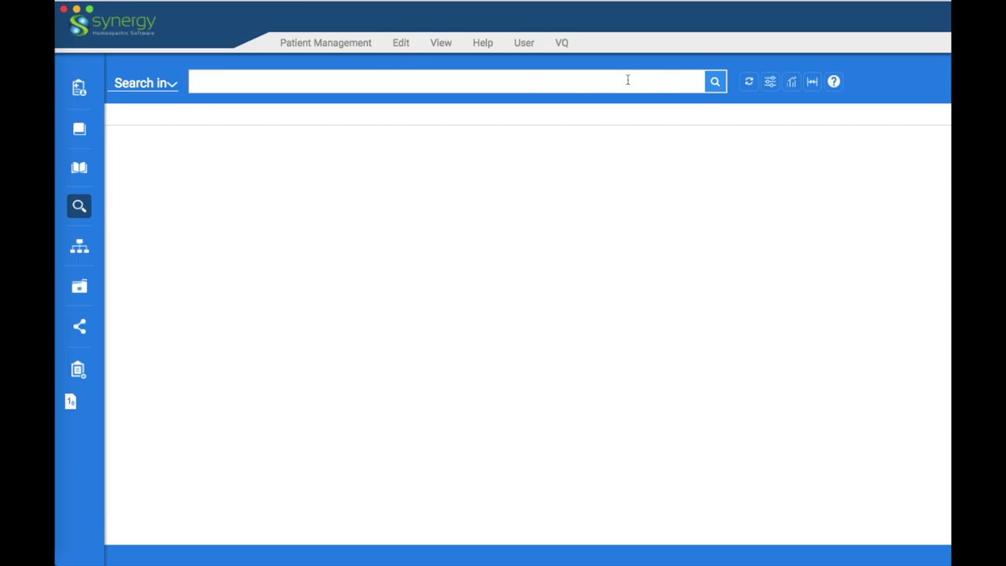
pyautogui.click(504, 287)
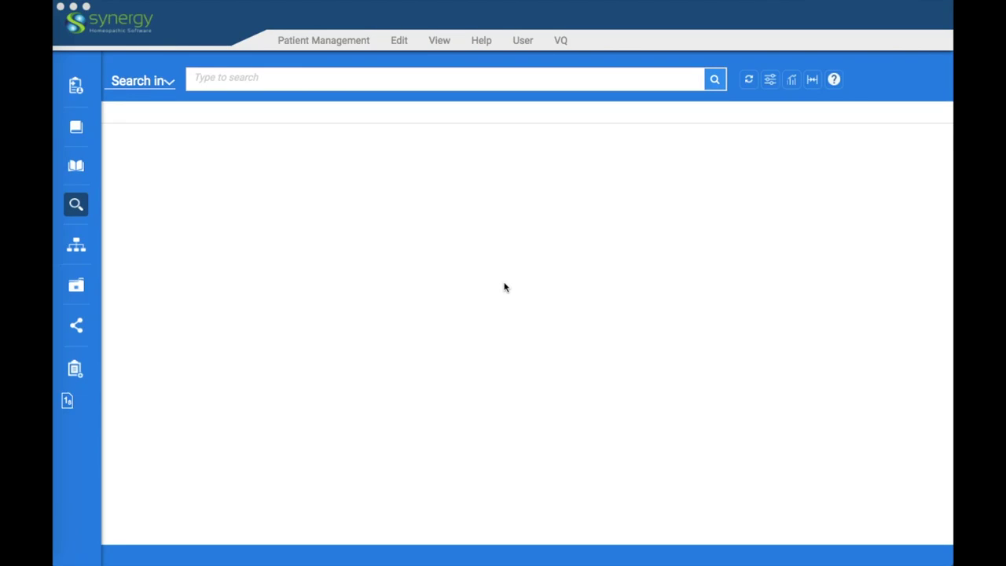
pyautogui.click(295, 85)
pyautogui.click(260, 85)
pyautogui.write('cough 4')
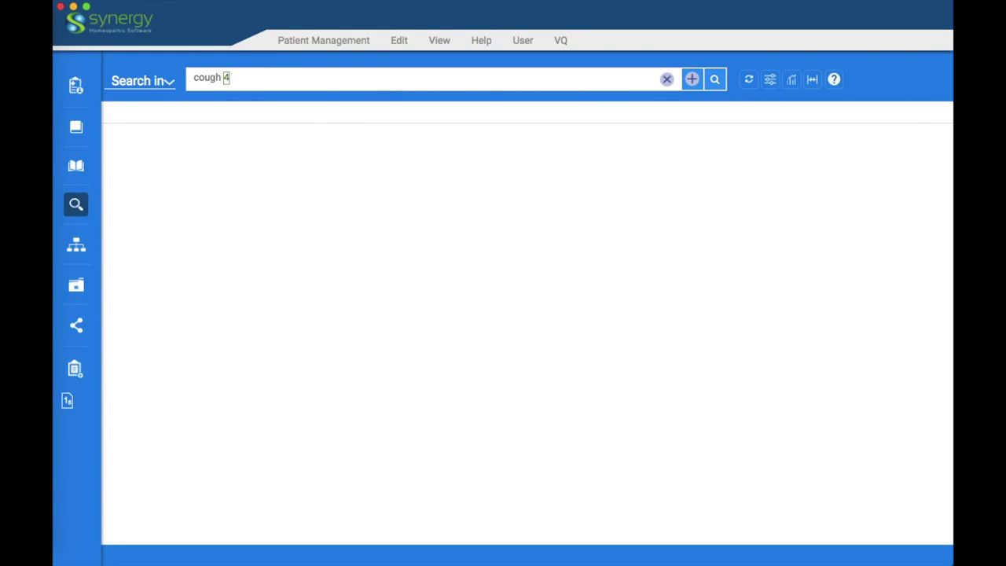
pyautogui.write(' morning')
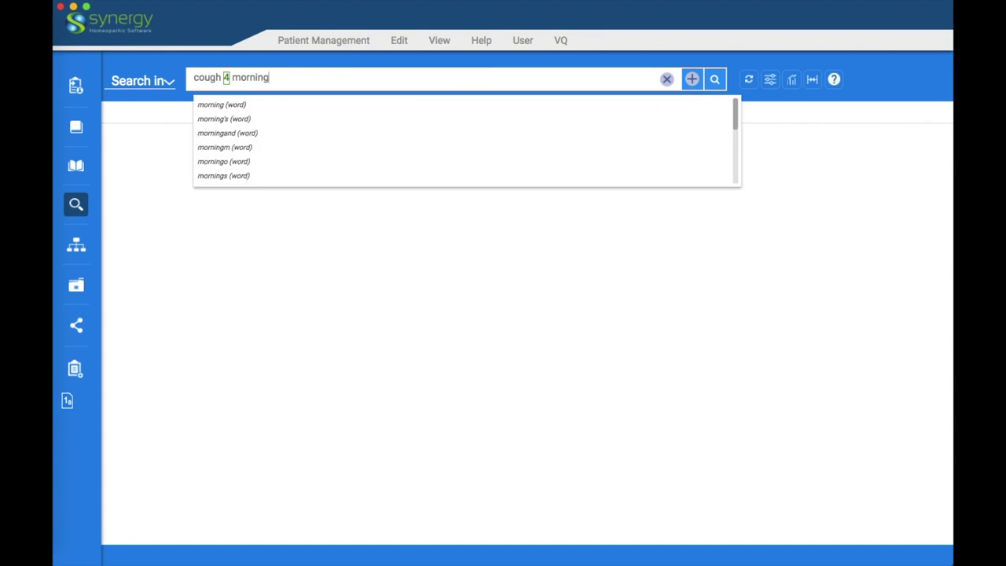
pyautogui.press('Escape')
pyautogui.press('Return')
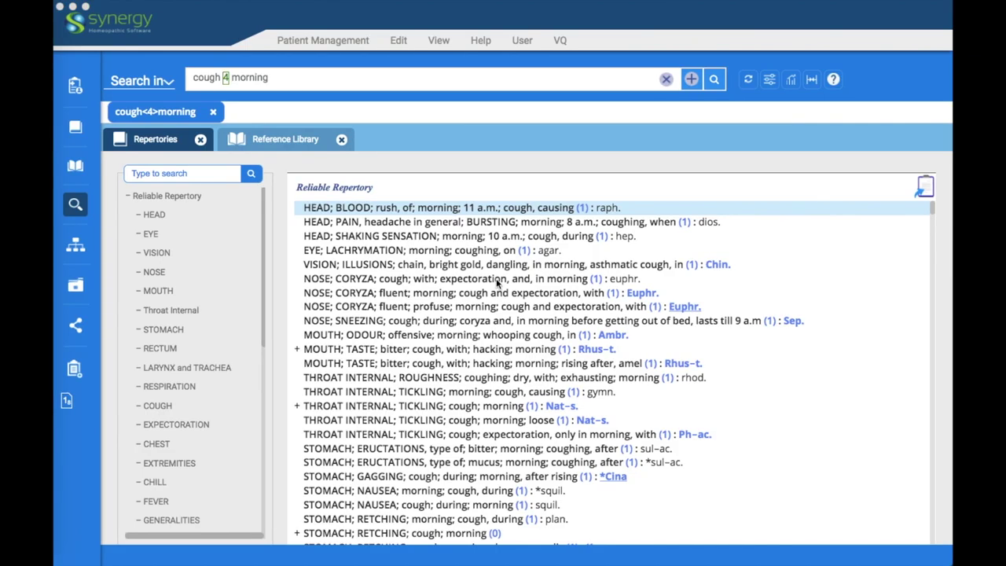
# - Set the search filter to Repertories and select only the Reliable Repertory
pyautogui.click(770, 81)
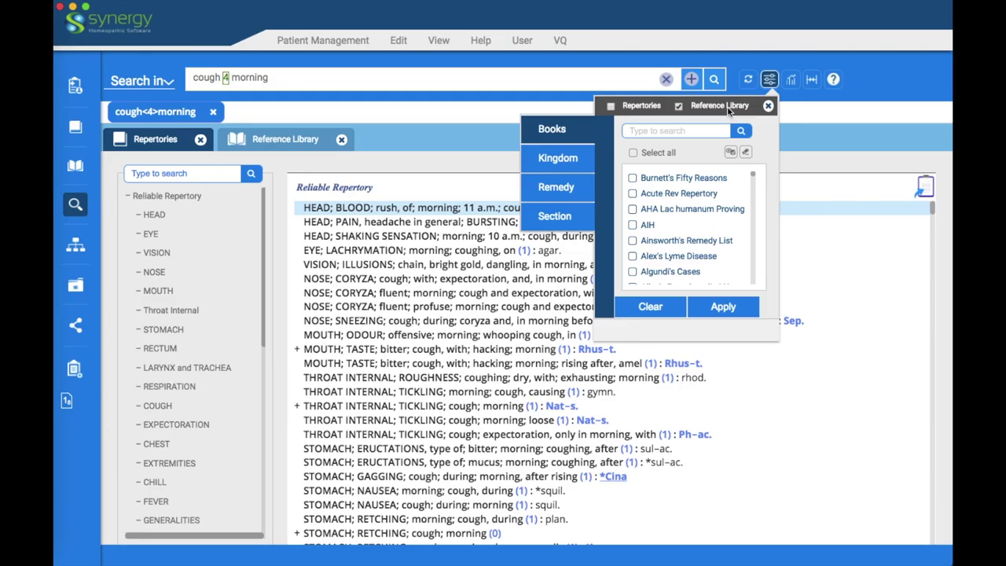
pyautogui.click(612, 106)
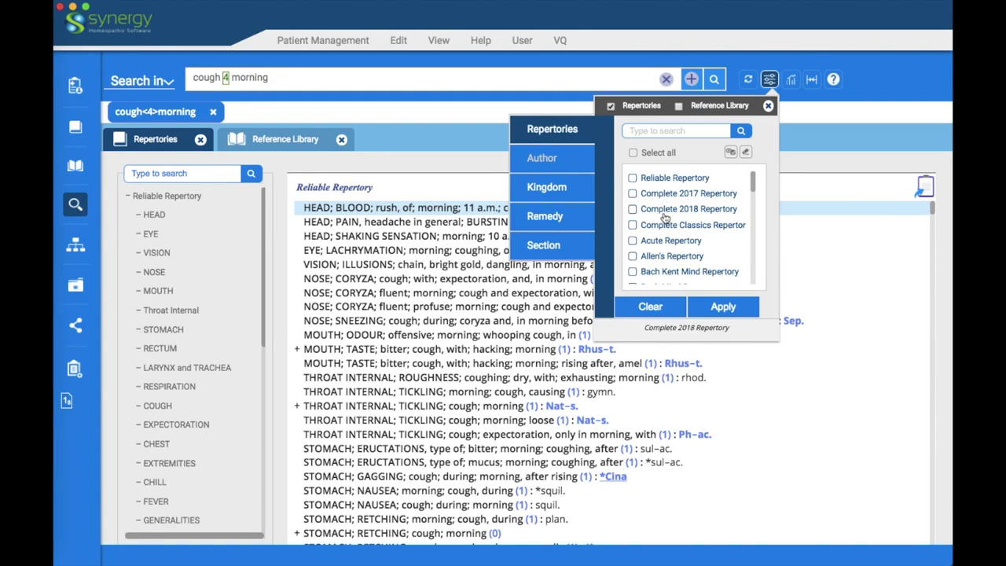
pyautogui.click(633, 178)
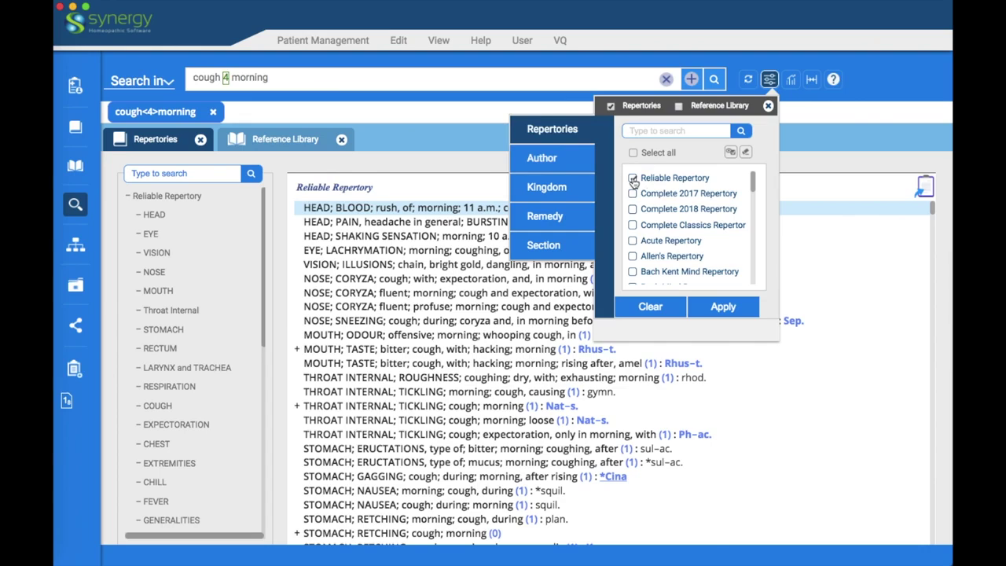
# - Limit the filter to the author Hering, Constantine, and rerun the cough-morning query as an additional search
pyautogui.click(560, 161)
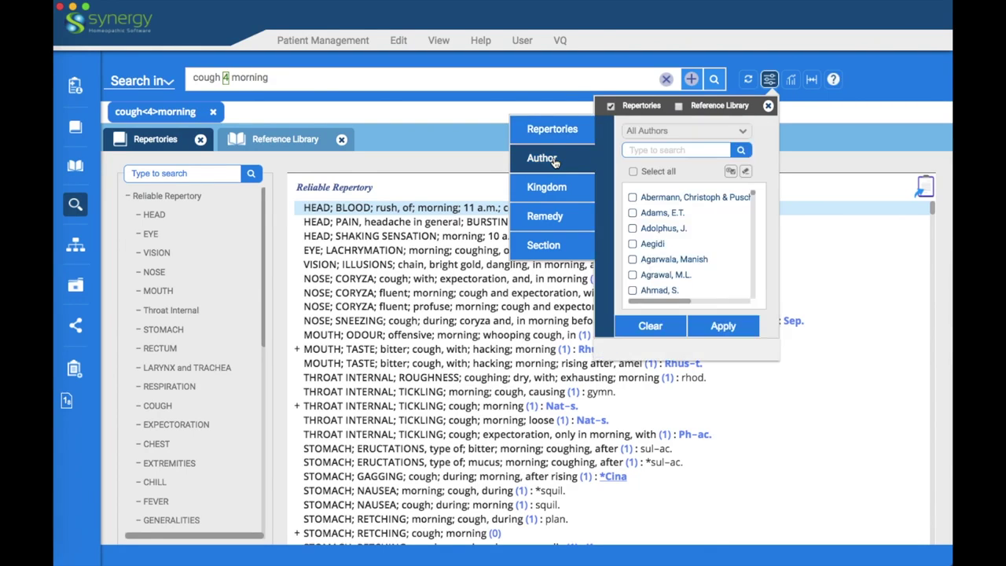
pyautogui.click(667, 153)
pyautogui.write('hering')
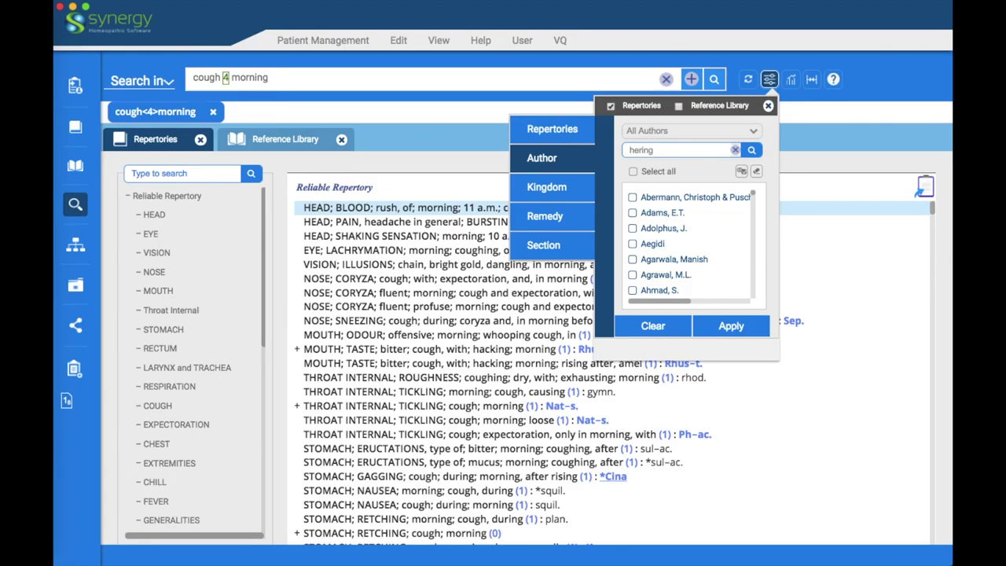
pyautogui.click(633, 197)
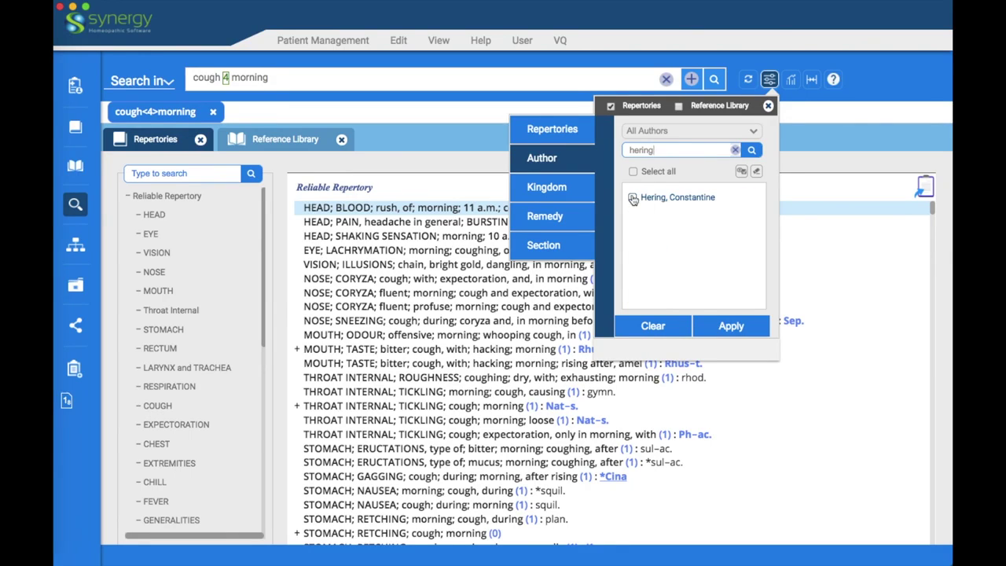
pyautogui.click(730, 327)
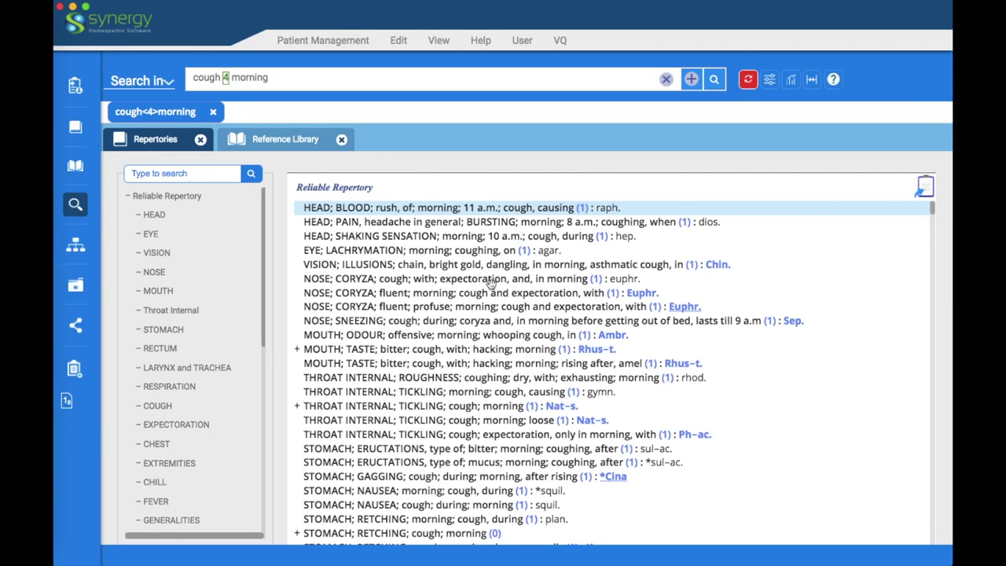
pyautogui.click(693, 81)
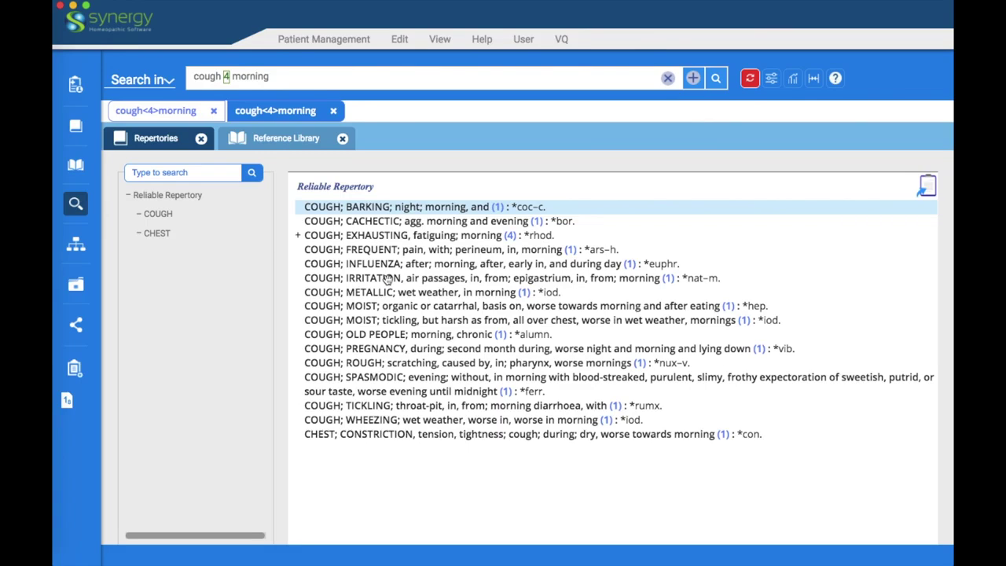
# - View the rubric information for "COUGH; BARKING; night; morning, and" to check its reference source
pyautogui.rightClick(386, 283)
pyautogui.click(425, 292)
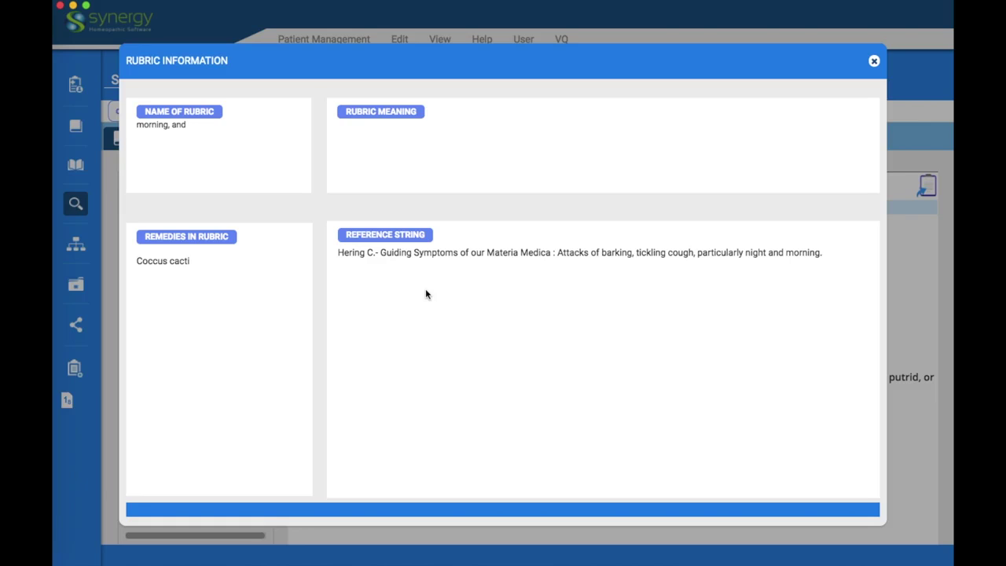
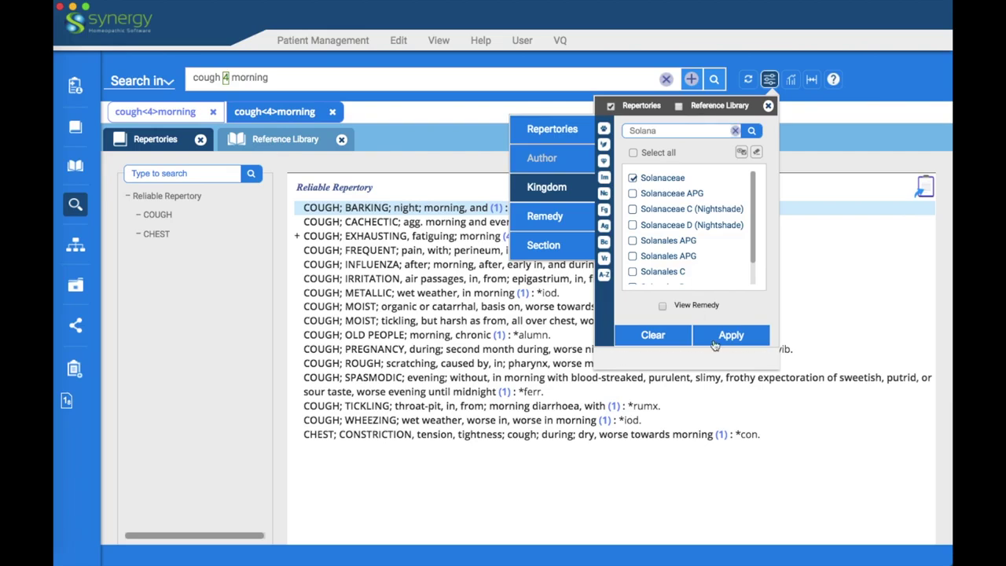
# - Run the cough-morning query as an additional search with the Solanaceae kingdom filter applied, and close that search
pyautogui.click(726, 334)
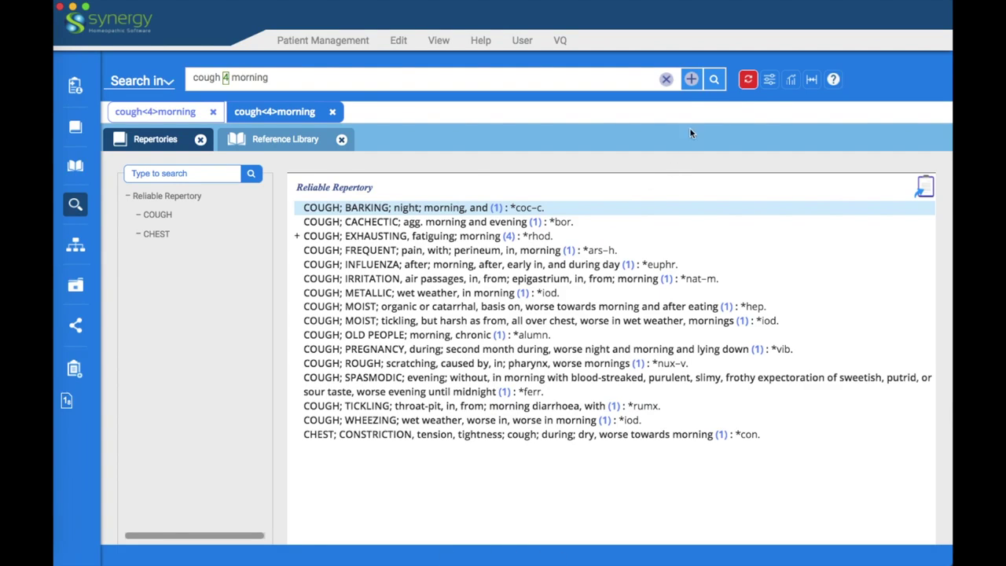
pyautogui.click(692, 82)
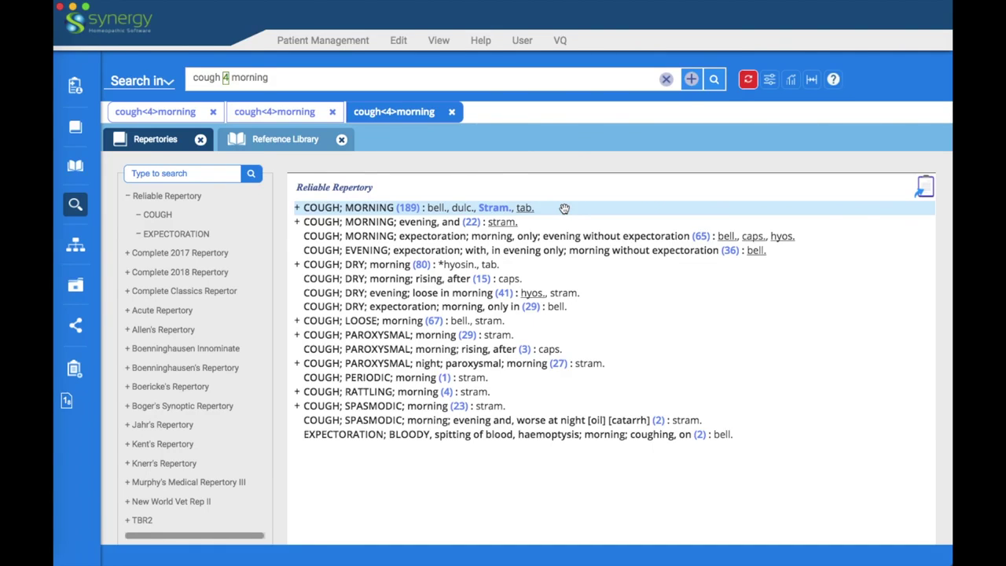
pyautogui.click(452, 114)
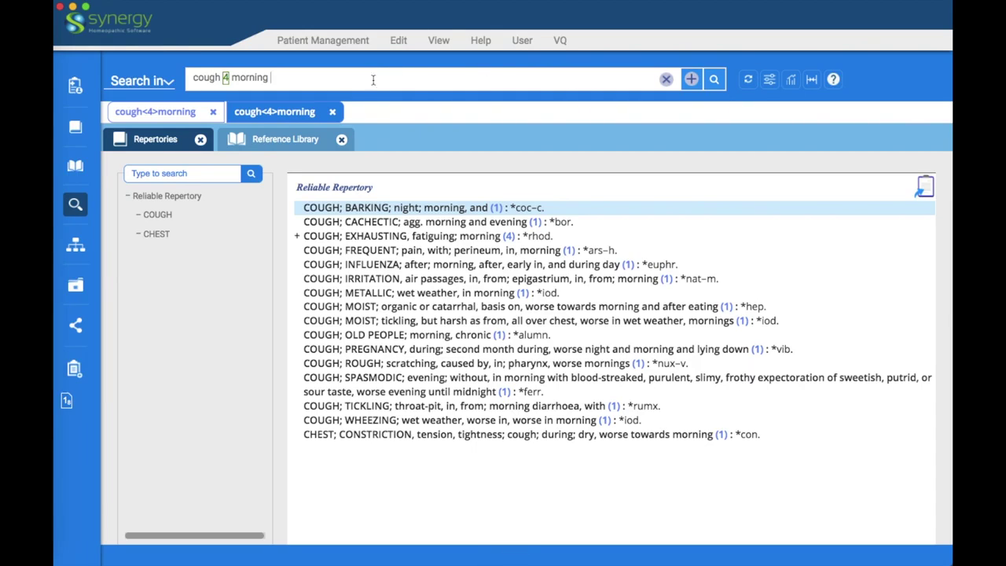
# - Add the Solanaceae family to the cough-morning query and run it as an additional search
pyautogui.write('Solar')
pyautogui.write('a')
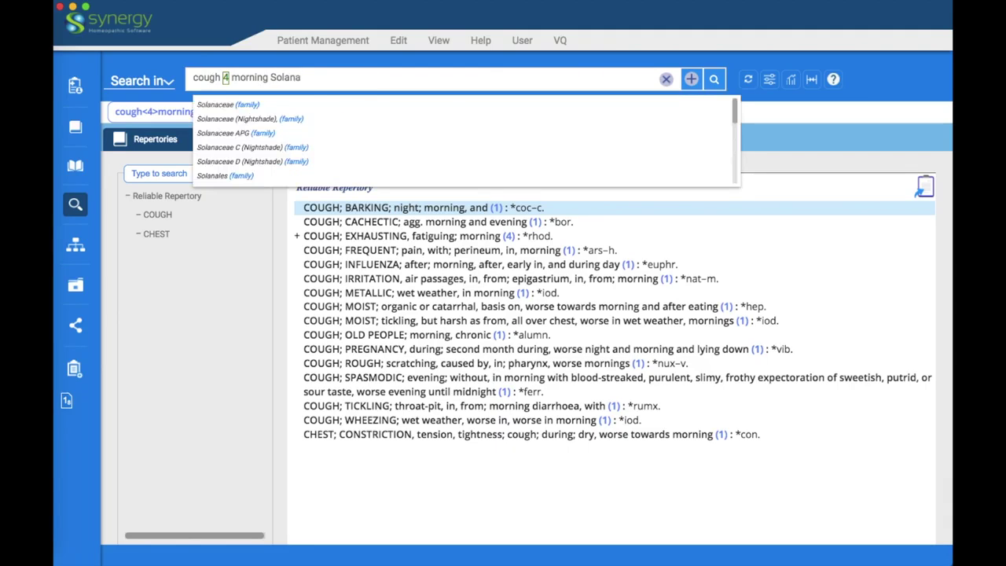
pyautogui.click(224, 105)
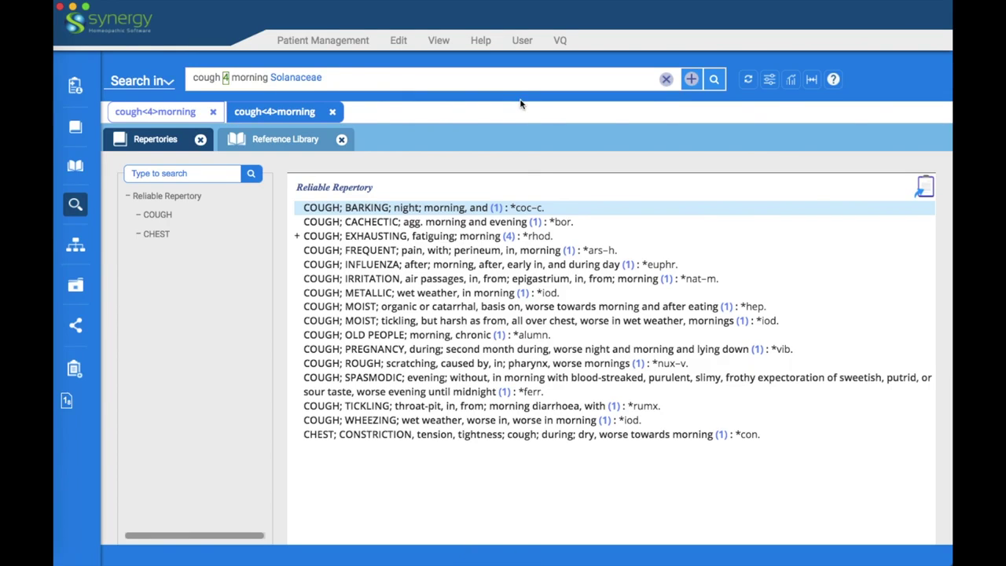
pyautogui.click(692, 81)
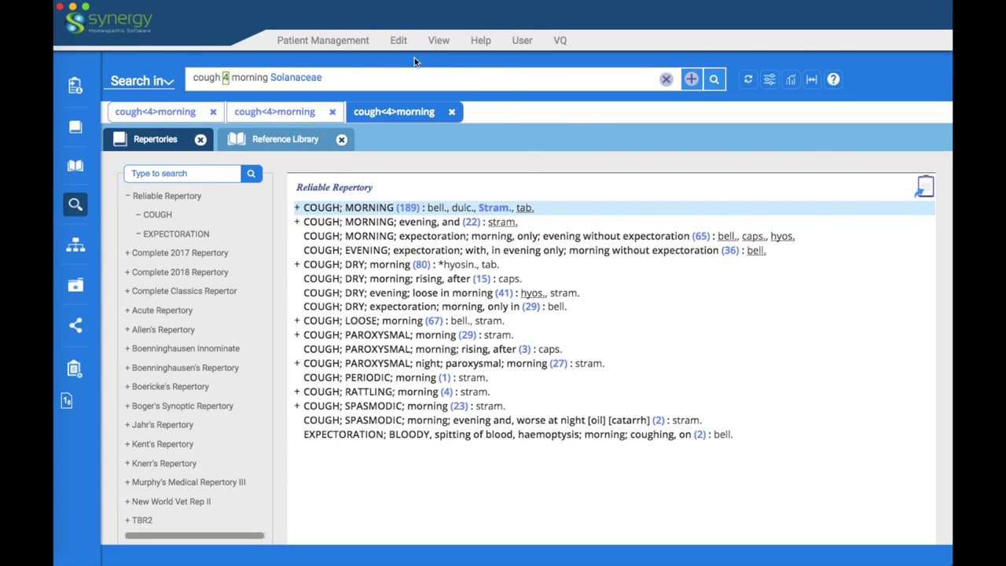
# - Remove Solanaceae from the query and select the remedy dros. in the Repertories remedy filter
pyautogui.click(353, 79)
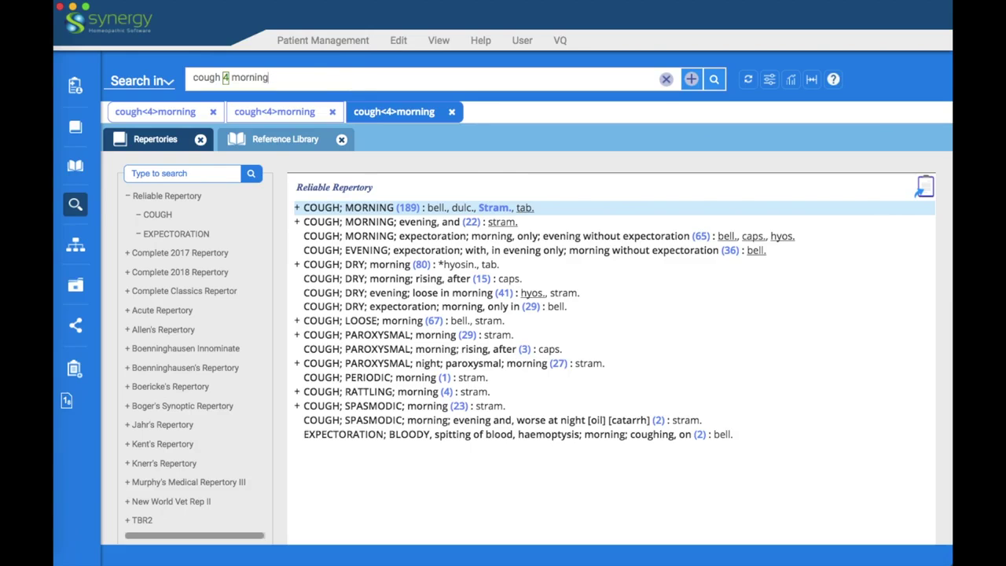
pyautogui.click(771, 81)
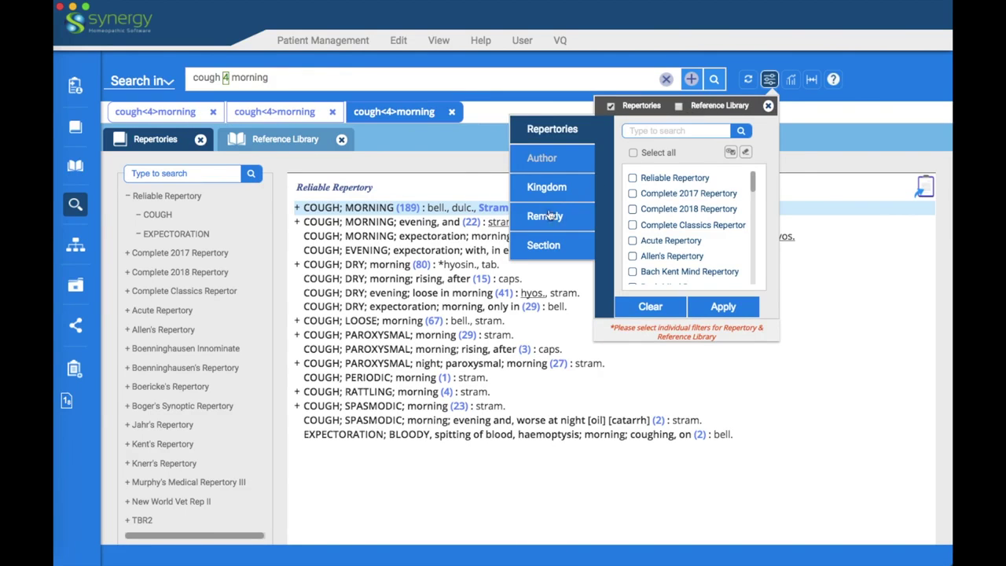
pyautogui.click(551, 217)
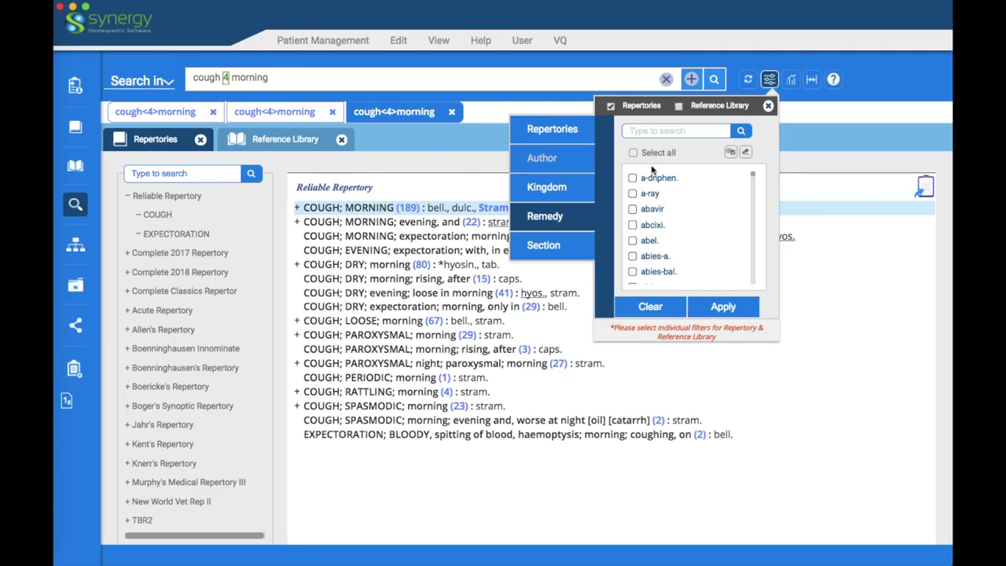
pyautogui.click(664, 131)
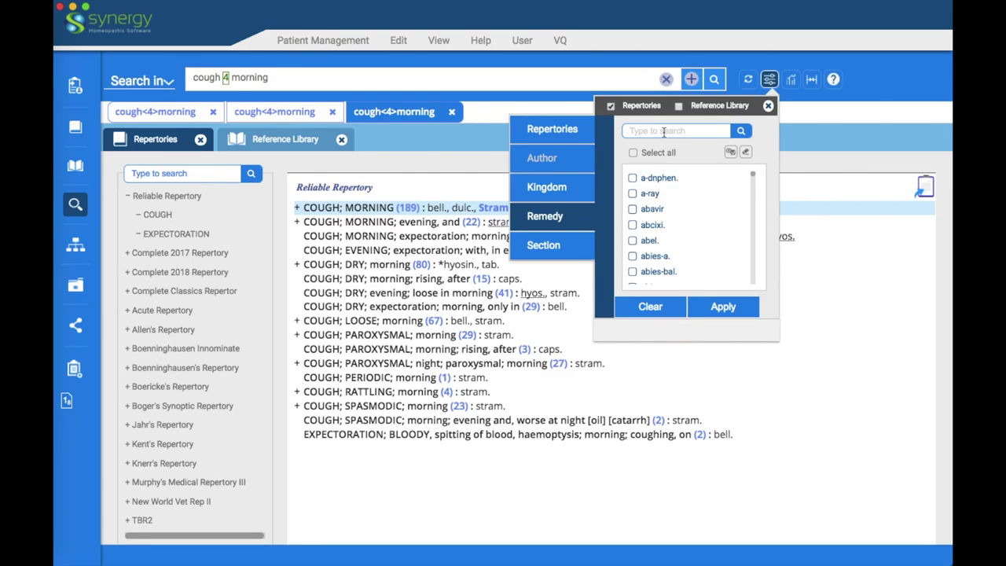
pyautogui.write('dros')
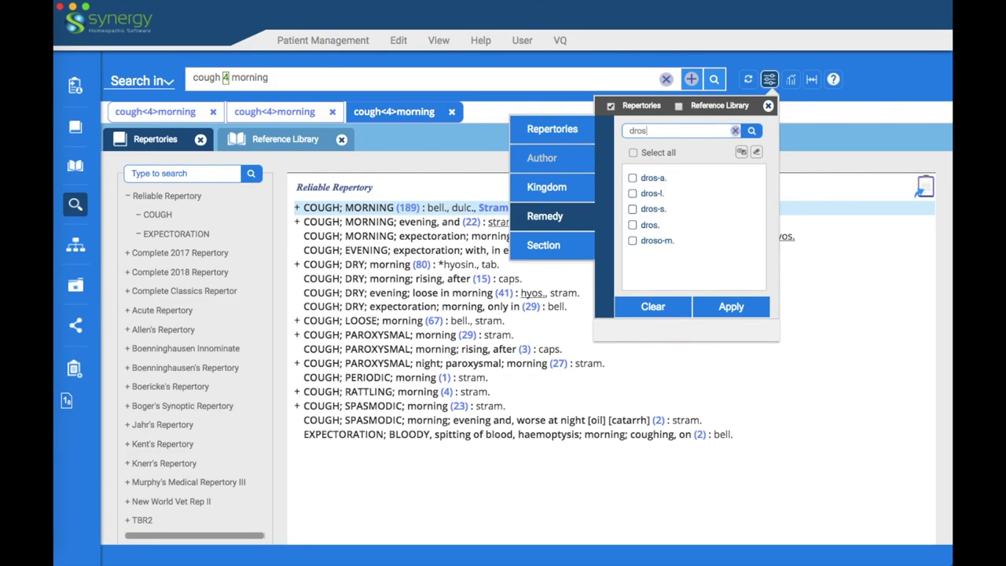
pyautogui.click(633, 225)
# - Add ant-t. to the remedy filter, check the selected remedies, and rerun the cough-morning query as an additional search
pyautogui.click(735, 131)
pyautogui.click(667, 132)
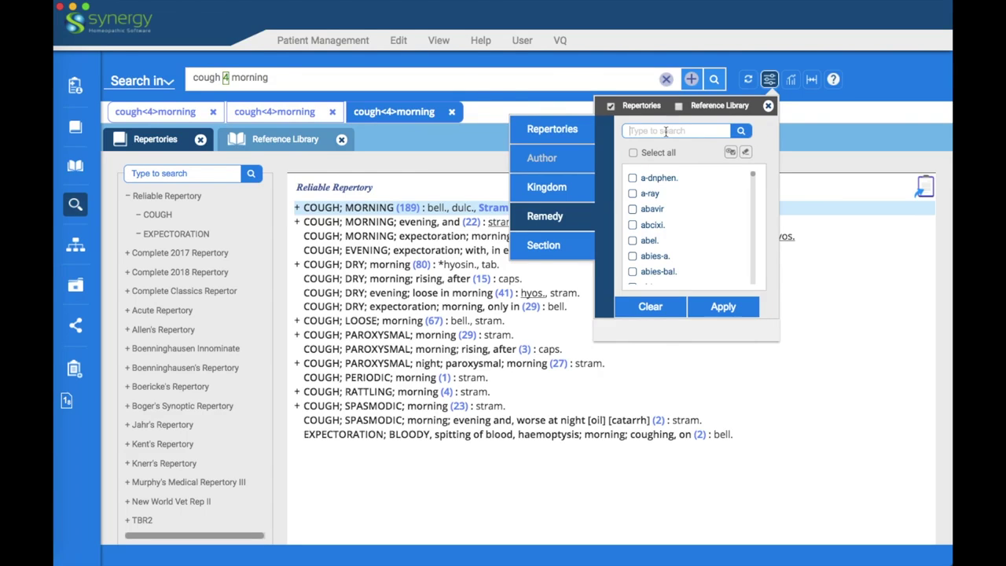
pyautogui.write('ant-l')
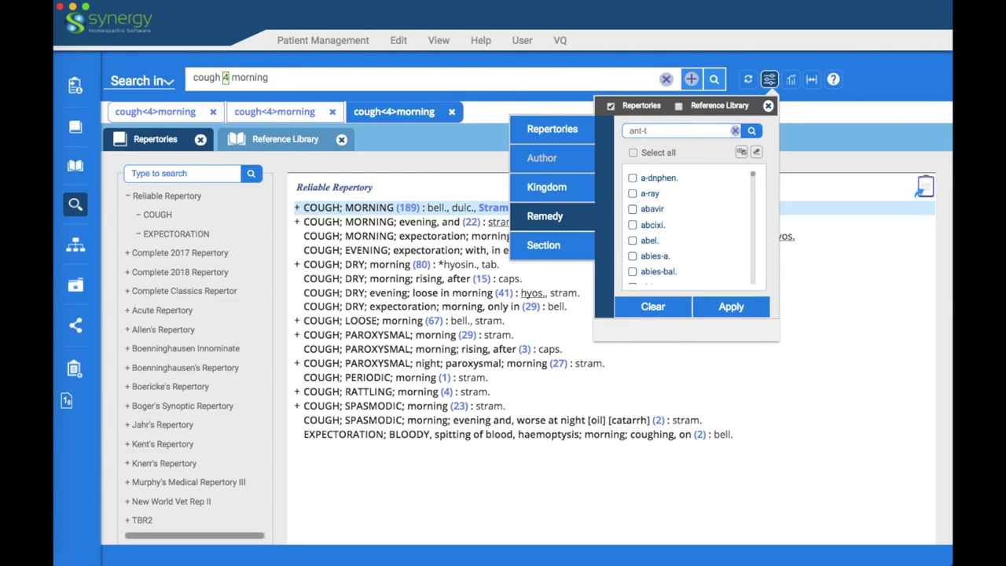
pyautogui.click(634, 179)
pyautogui.click(742, 153)
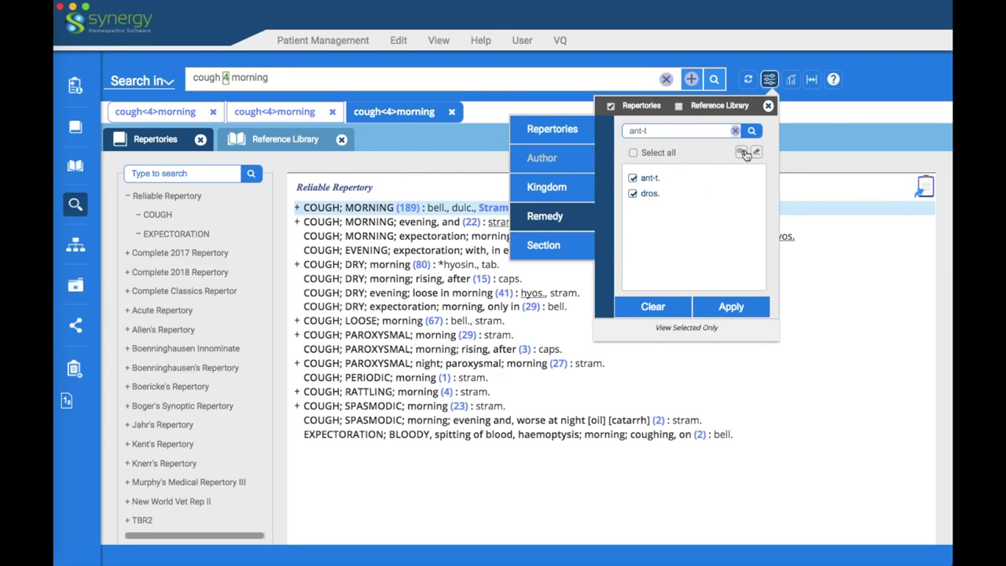
pyautogui.click(729, 308)
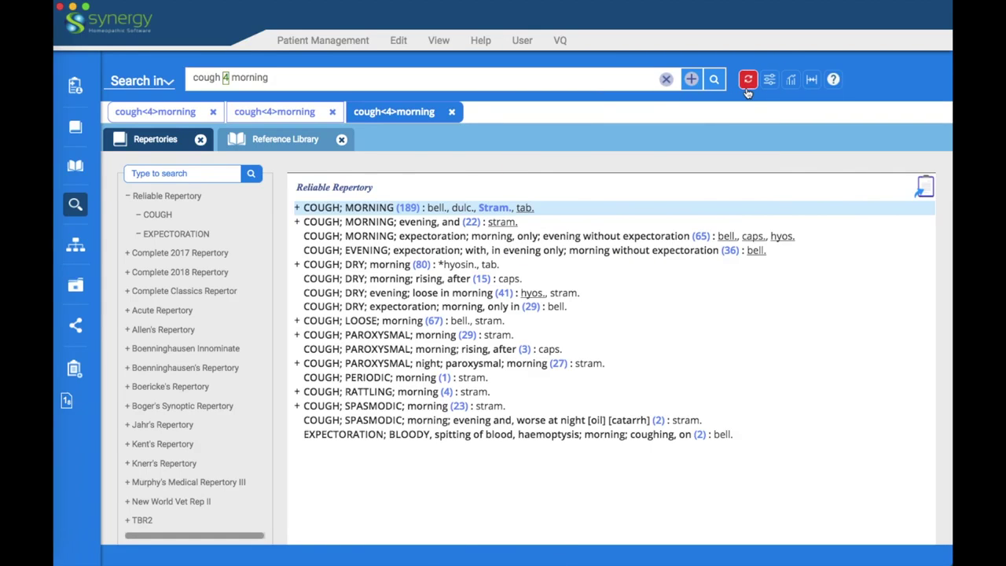
pyautogui.click(692, 79)
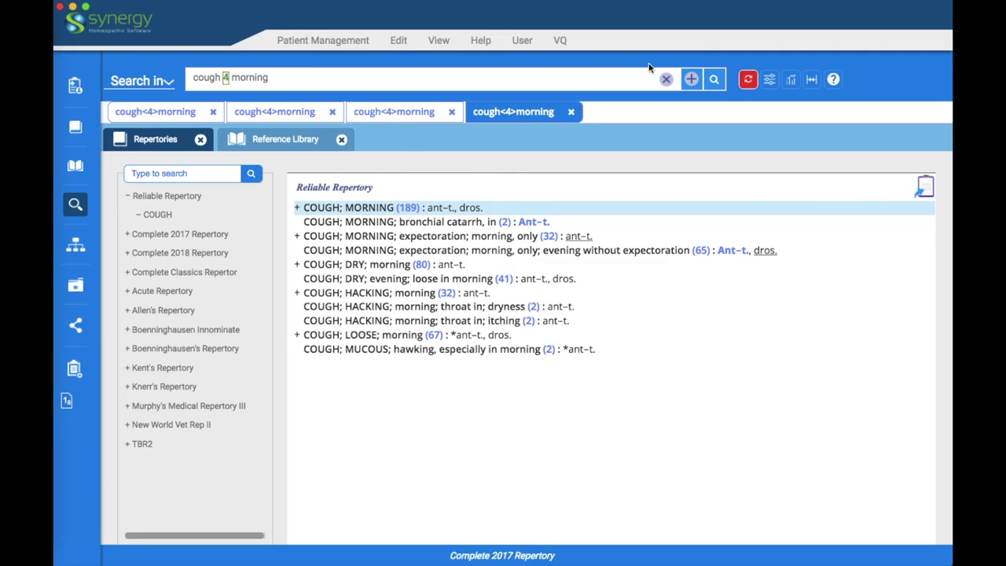
# - Clear the remedy filter and apply a Reference Library kingdom filter for Solanaceae
pyautogui.click(749, 80)
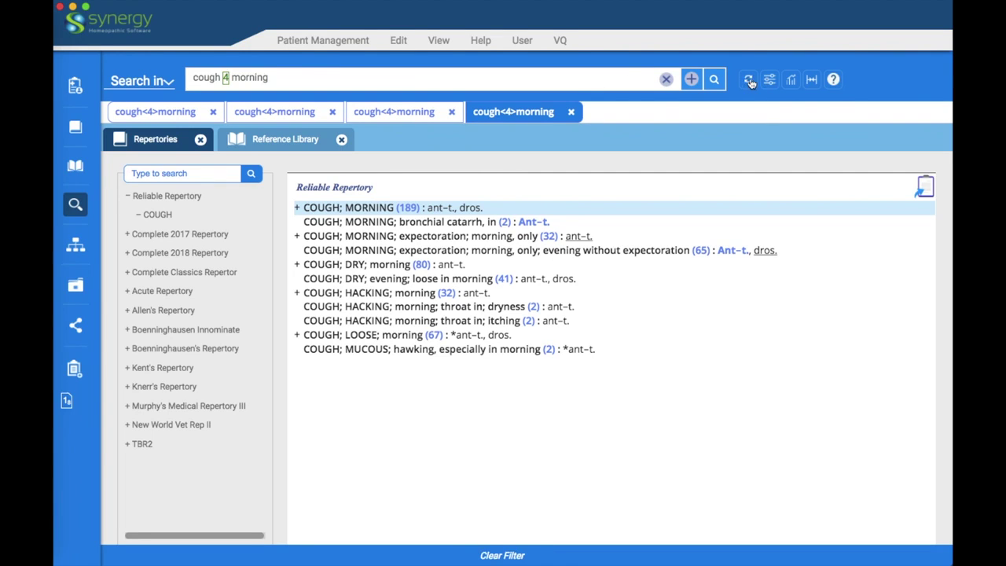
pyautogui.click(770, 80)
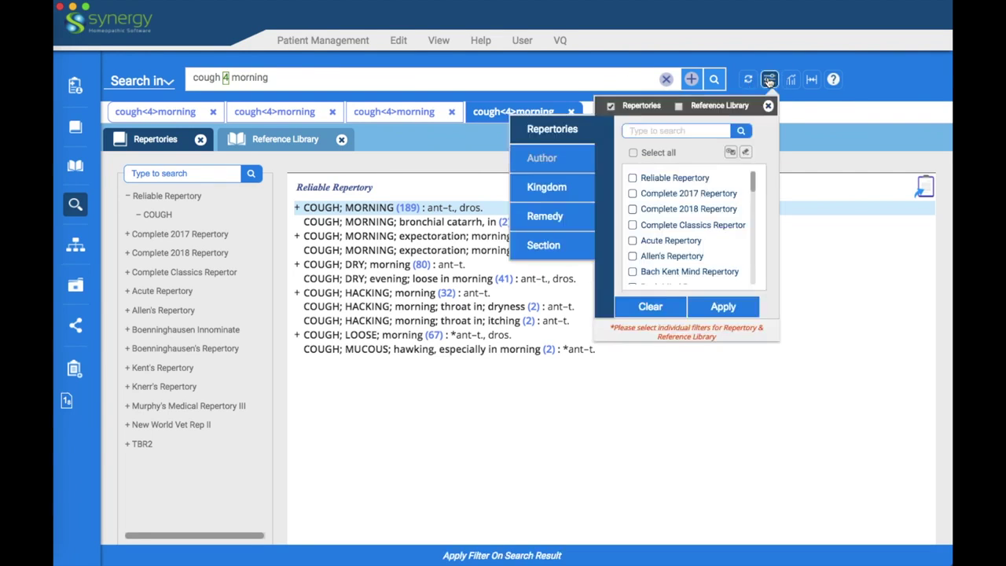
pyautogui.click(679, 106)
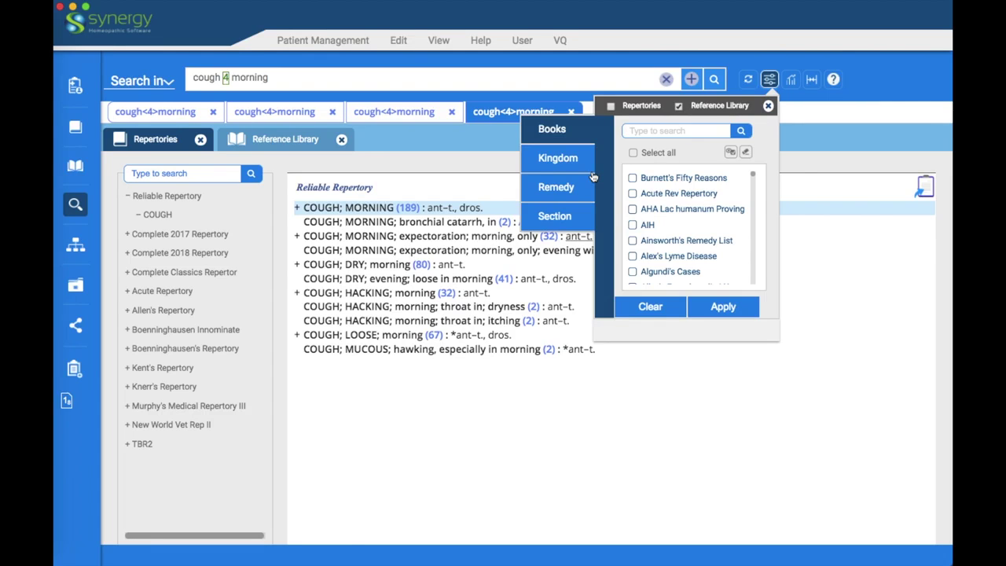
pyautogui.click(559, 160)
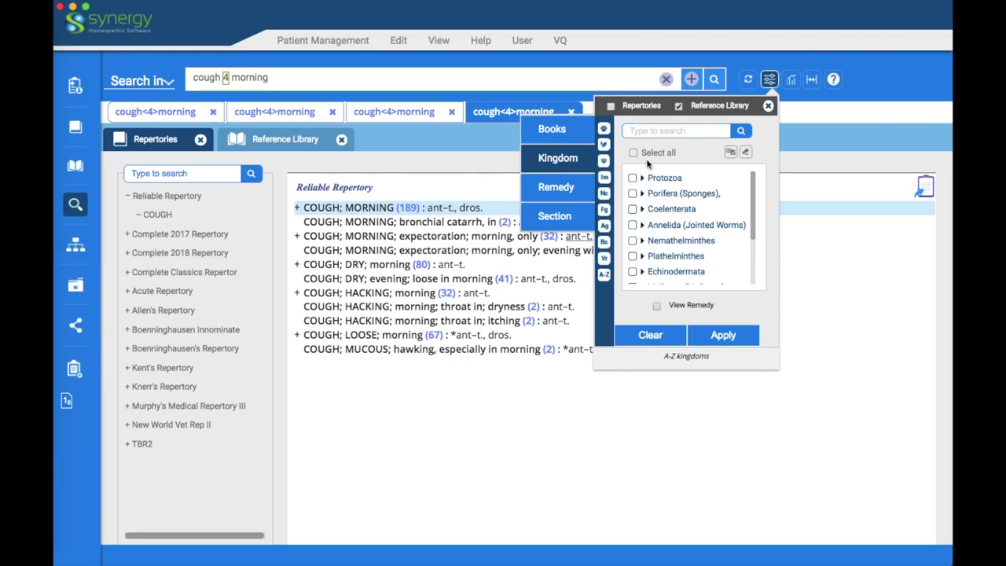
pyautogui.click(653, 132)
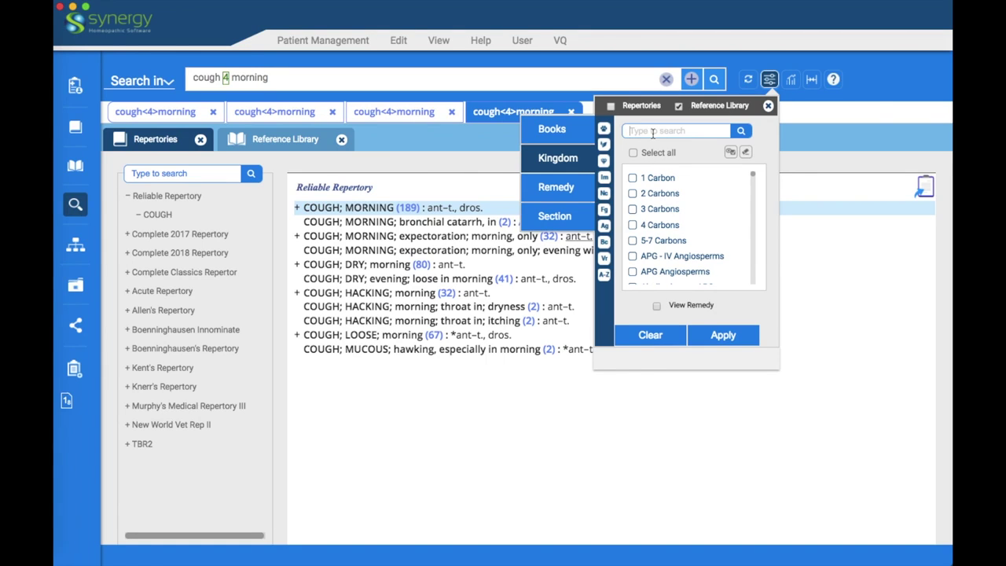
pyautogui.write('sola')
pyautogui.click(633, 180)
pyautogui.click(724, 334)
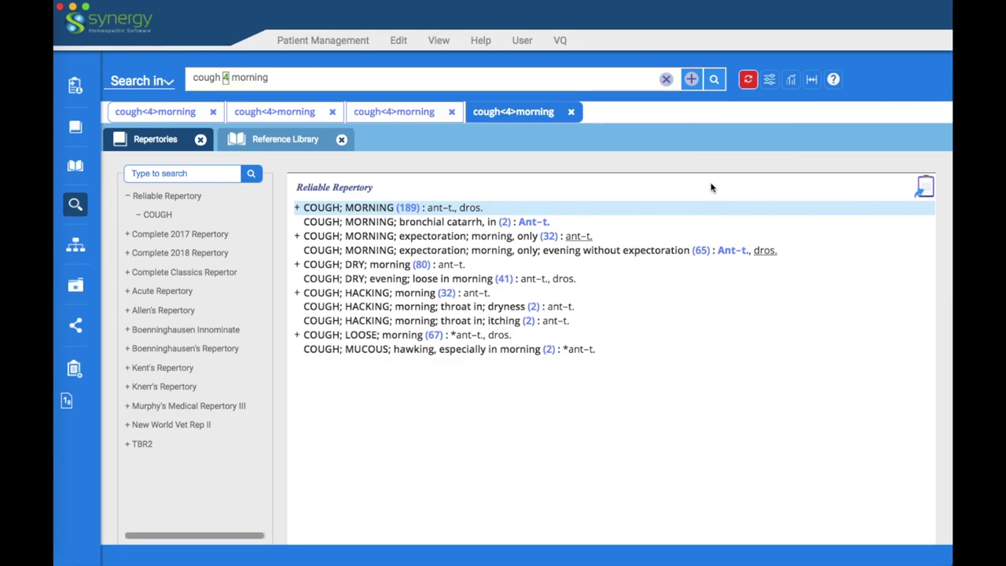
# - Rerun the cough-morning query as an additional search and view its Reference Library results
pyautogui.click(691, 81)
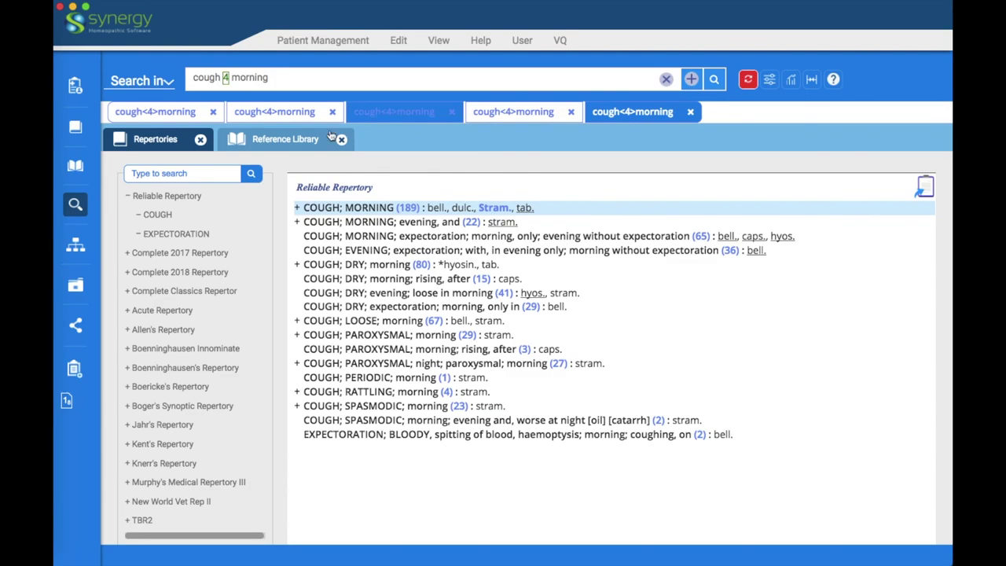
pyautogui.click(275, 139)
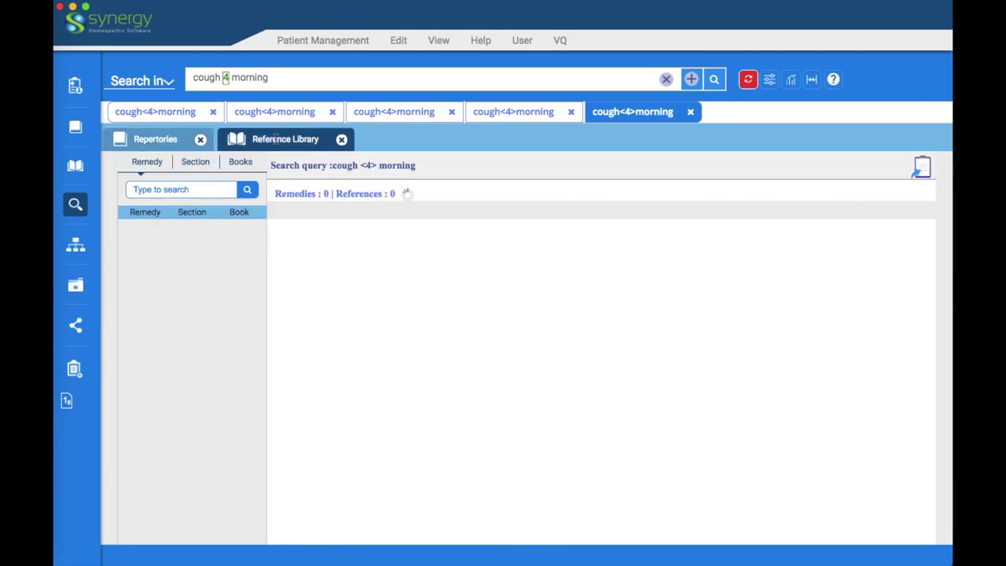